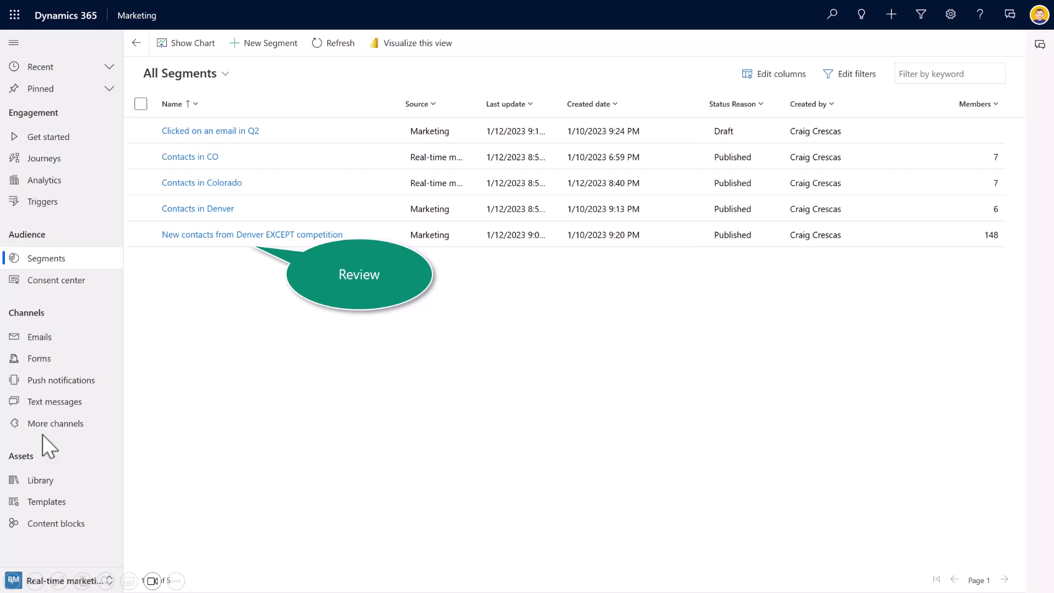
# Step: Open the 'New contacts from Denver EXCEPT competition' segment's Members tab listing its 148 contacts
pyautogui.click(228, 236)
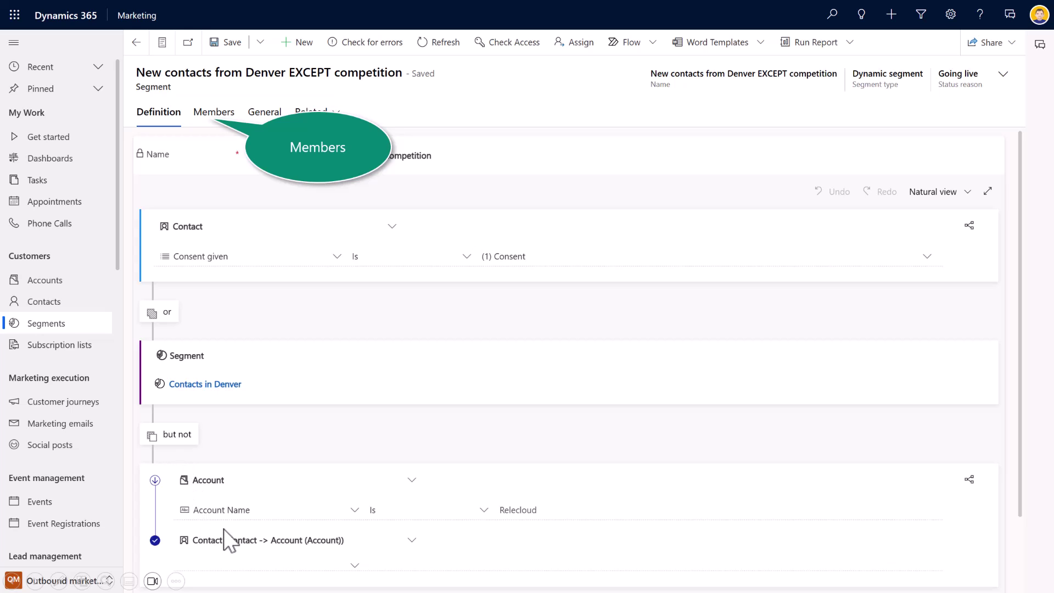
pyautogui.click(214, 113)
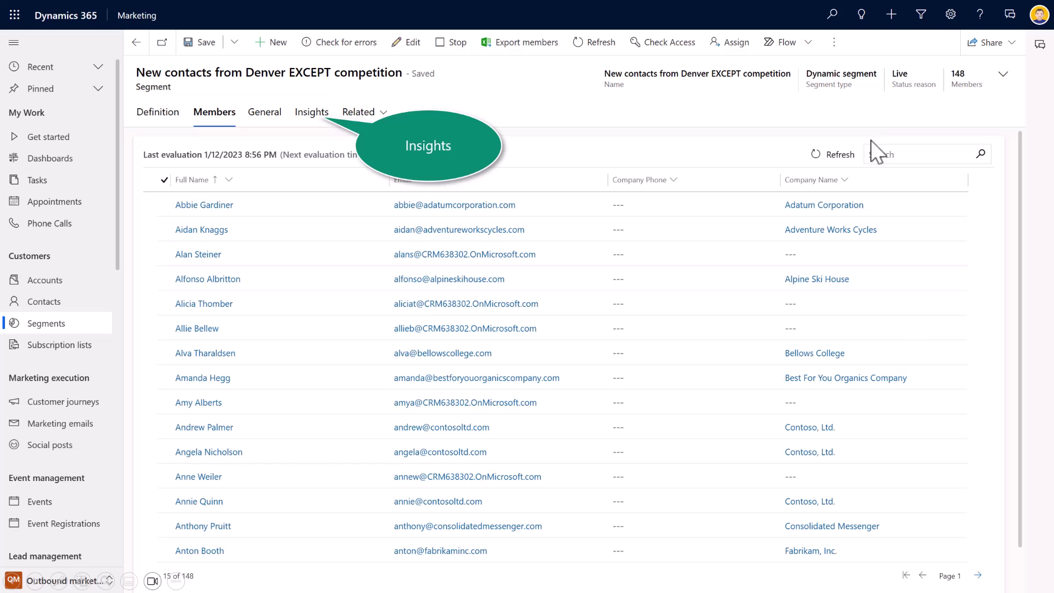
# Step: Check the segment's Insights chart showing membership growing to 148
pyautogui.click(314, 120)
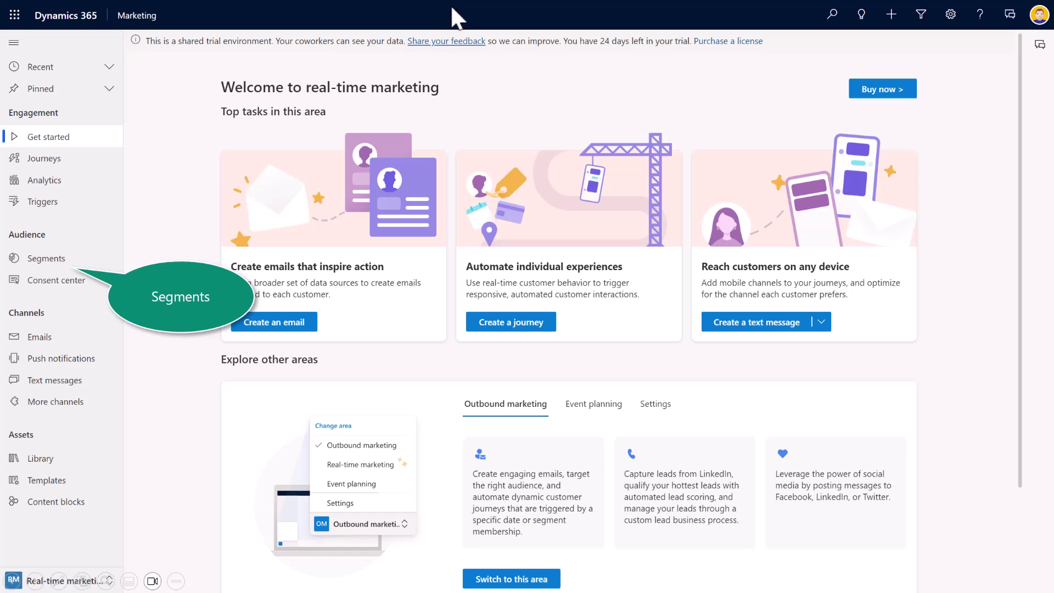
# Step: From the Segments list, start a new segment with Contact as target audience
pyautogui.click(39, 258)
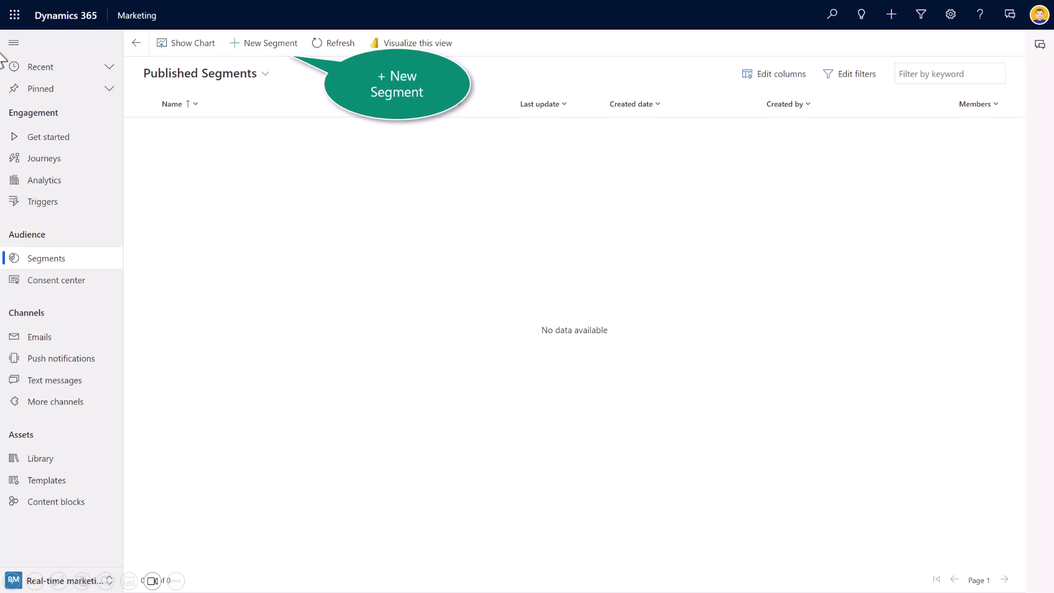
pyautogui.click(280, 46)
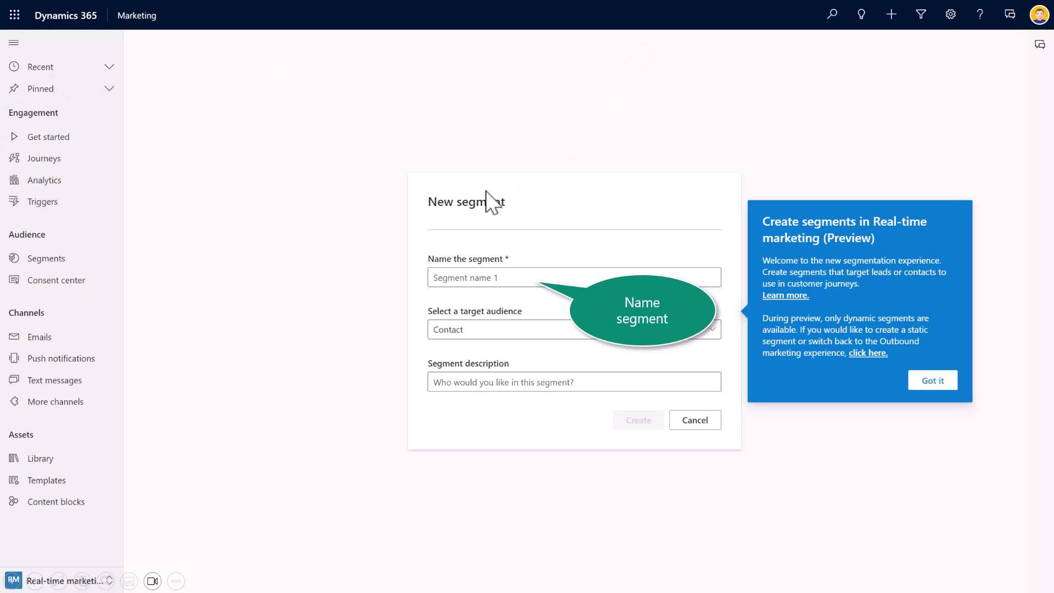
# Step: Name the segment 'Contacts in CO', describe it as 'Contacts who live in CO', and create it
pyautogui.click(470, 278)
pyautogui.write('Contacts in CO')
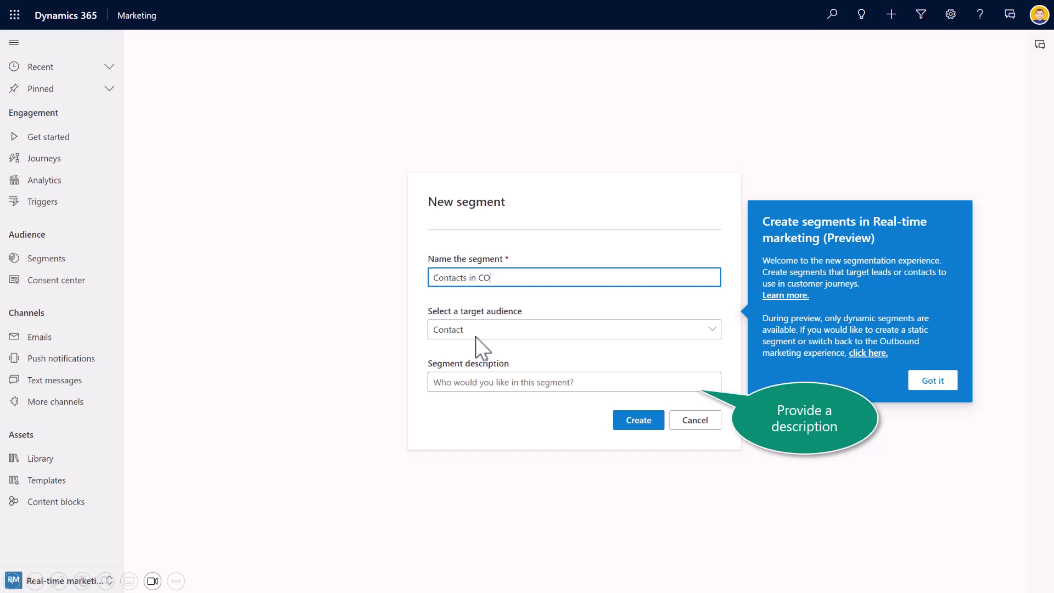
pyautogui.click(510, 389)
pyautogui.write('Contacts who live in CO')
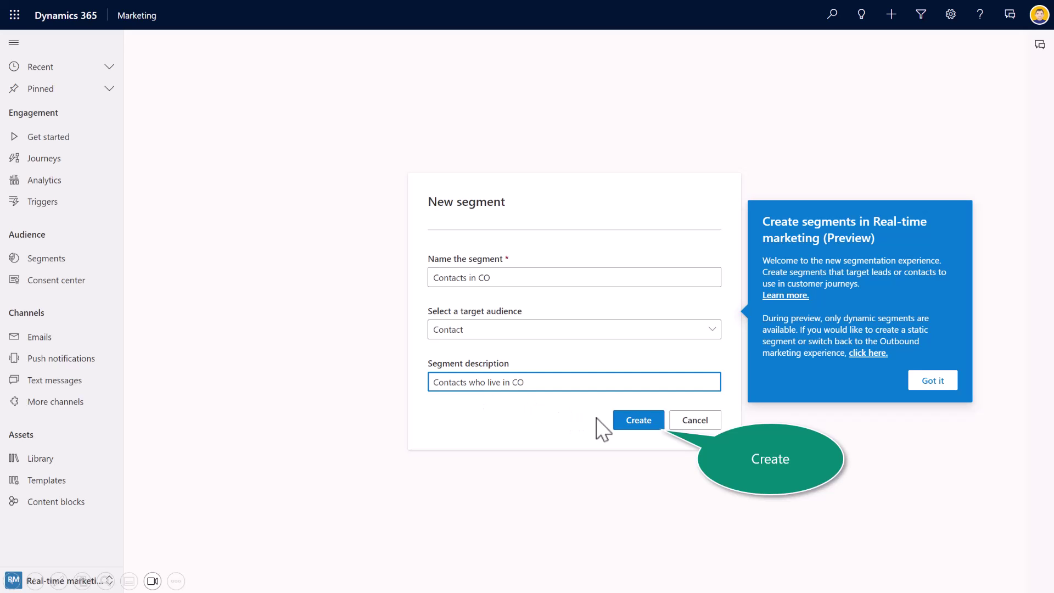
pyautogui.click(627, 426)
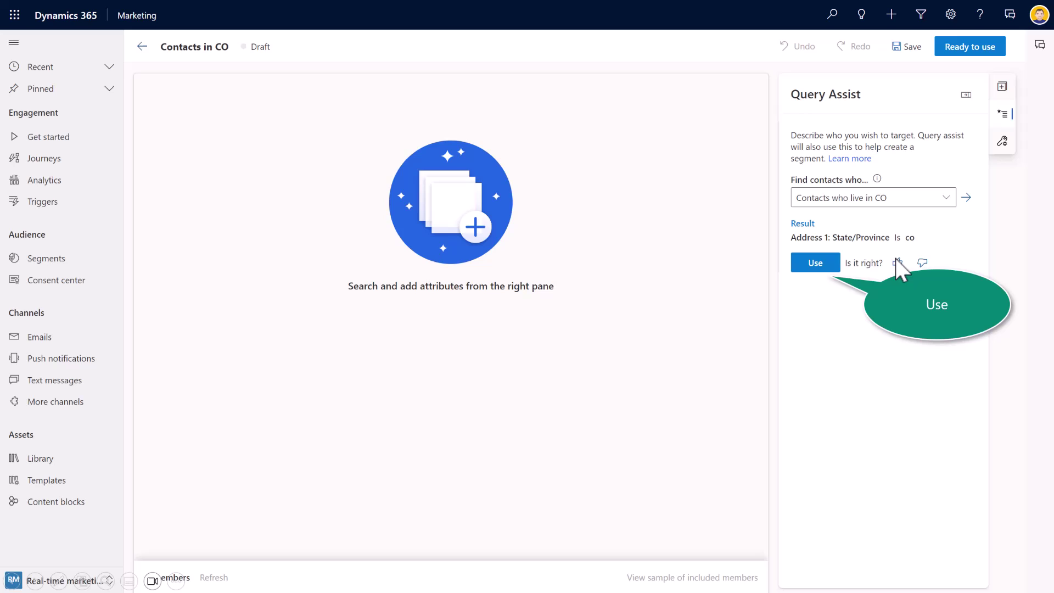
# Step: Apply the suggested rule Address 1: State/Province is CO and add an empty Exclude members group
pyautogui.click(816, 263)
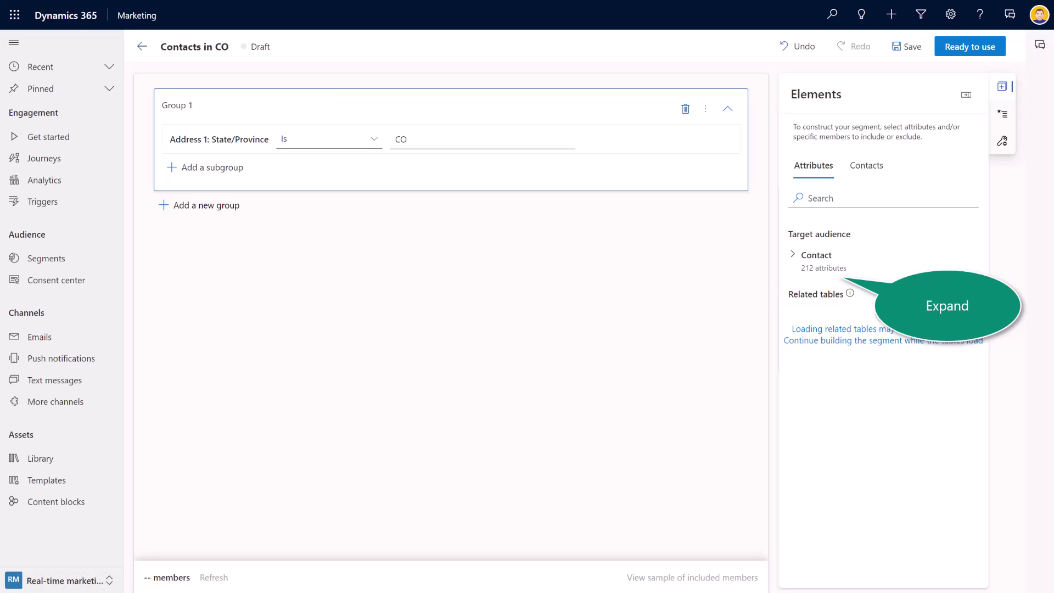
pyautogui.click(815, 271)
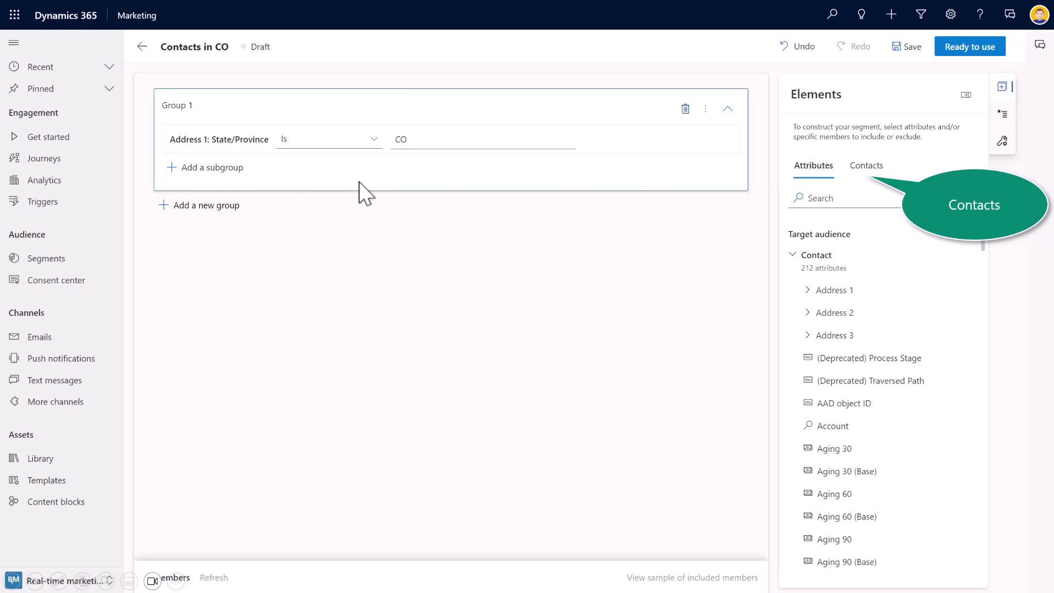
pyautogui.click(869, 170)
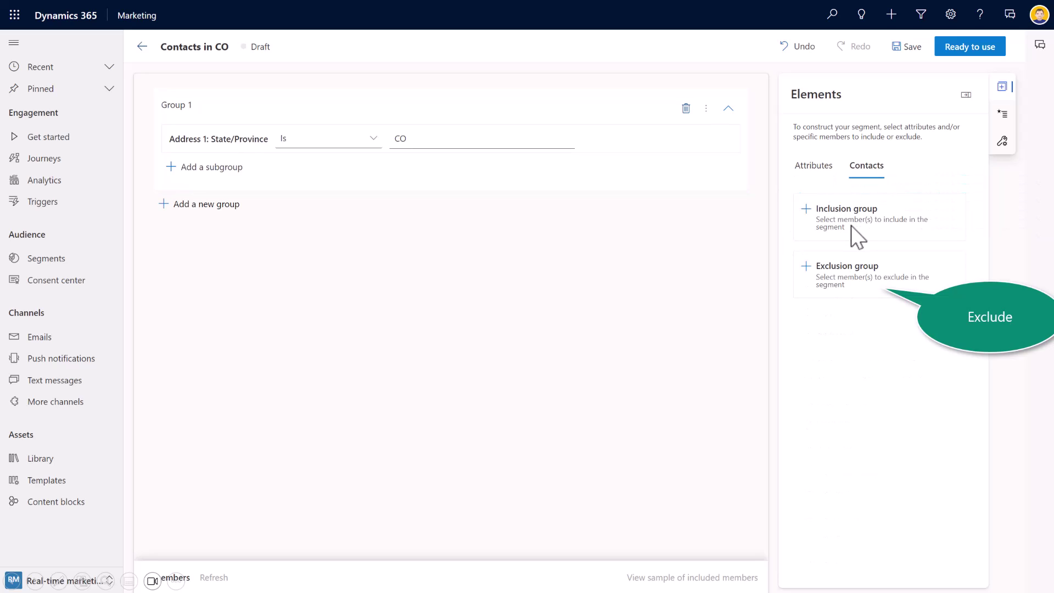
pyautogui.click(850, 287)
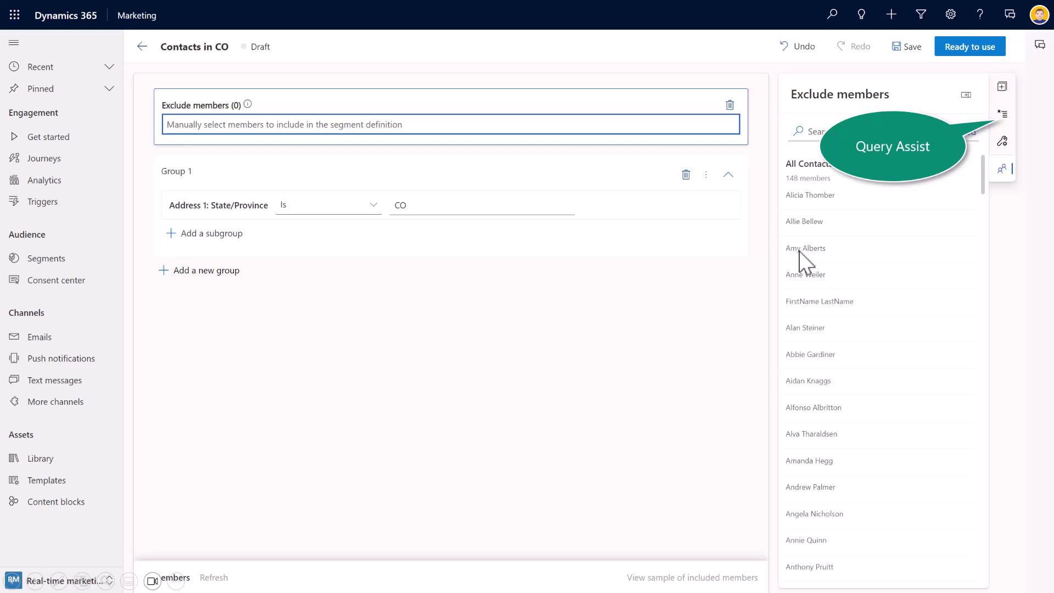
# Step: Browse Query Assist's suggested contact queries and check the segment's Automatic refresh rate setting
pyautogui.click(1006, 120)
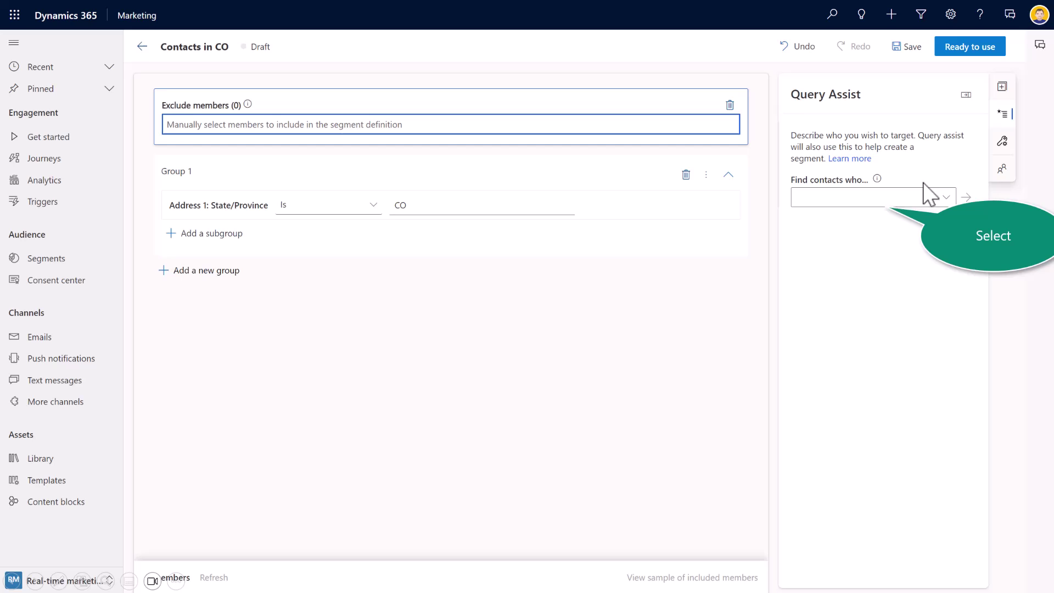
pyautogui.click(856, 212)
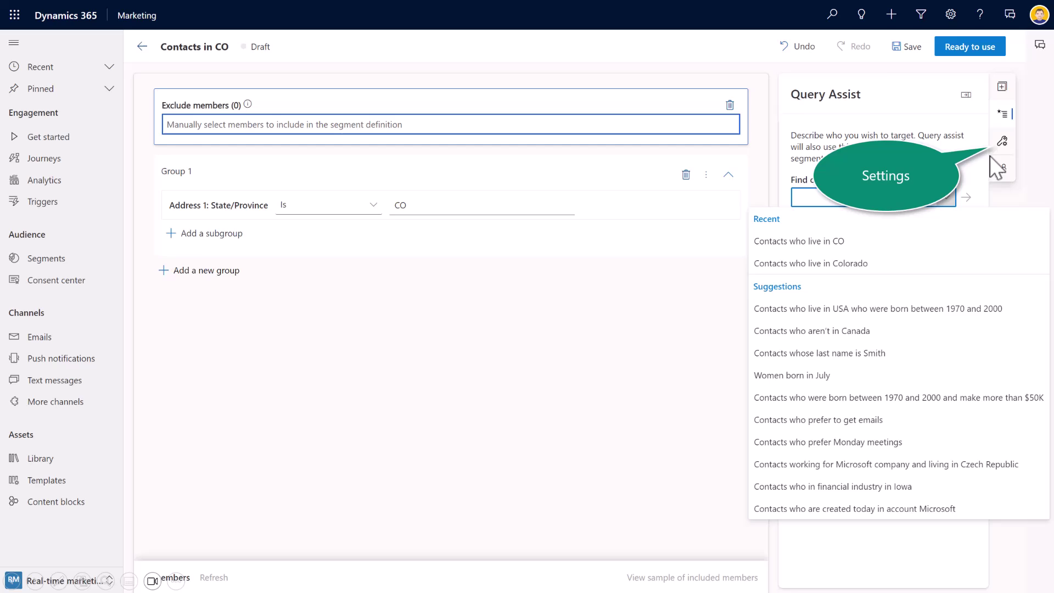
pyautogui.click(1000, 143)
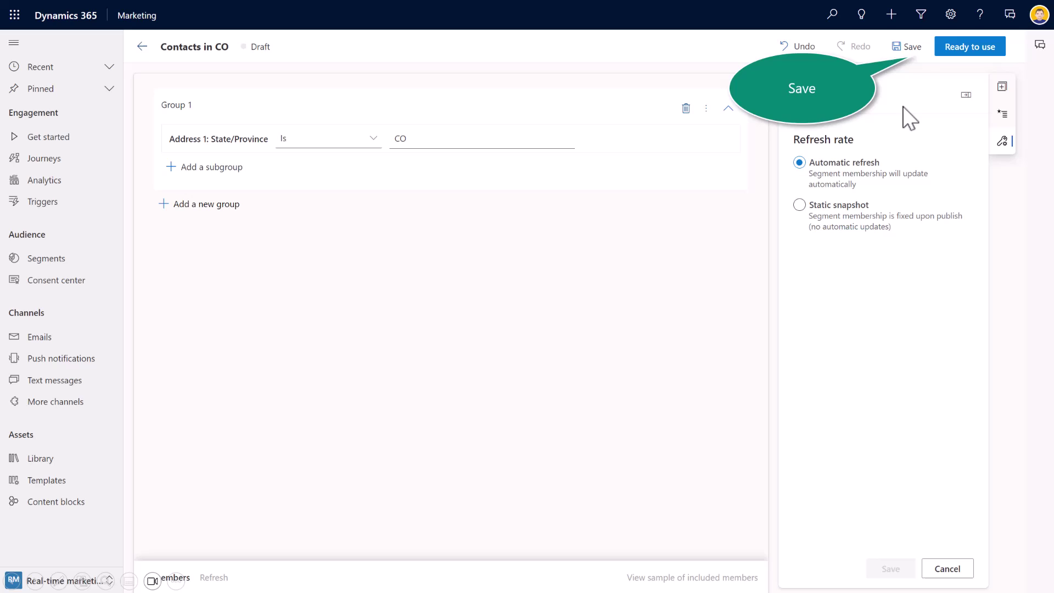
# Step: Save the 'Contacts in CO' draft and mark it Ready to use
pyautogui.click(914, 48)
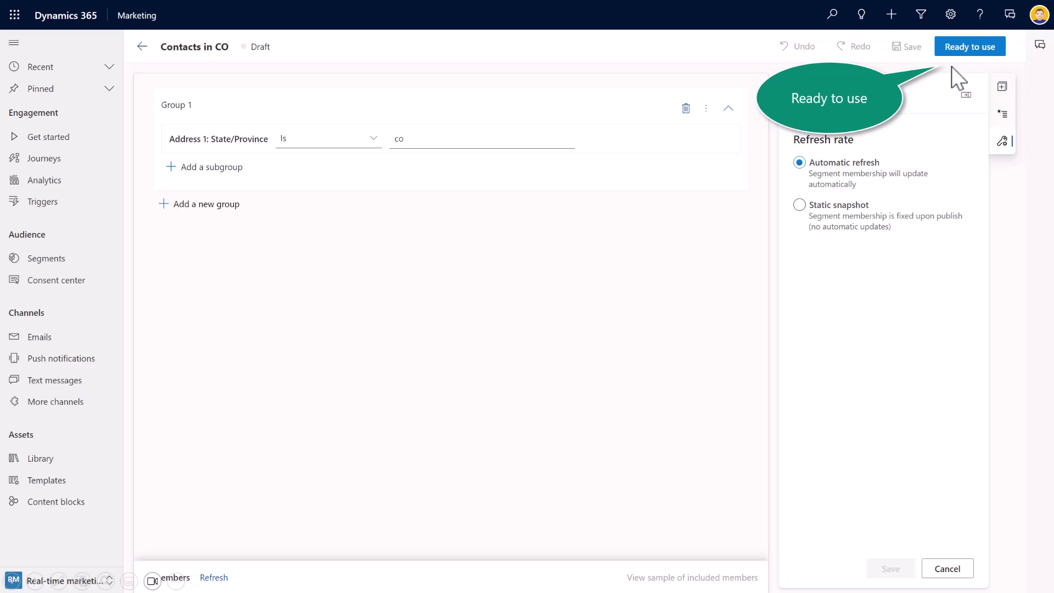
pyautogui.click(970, 47)
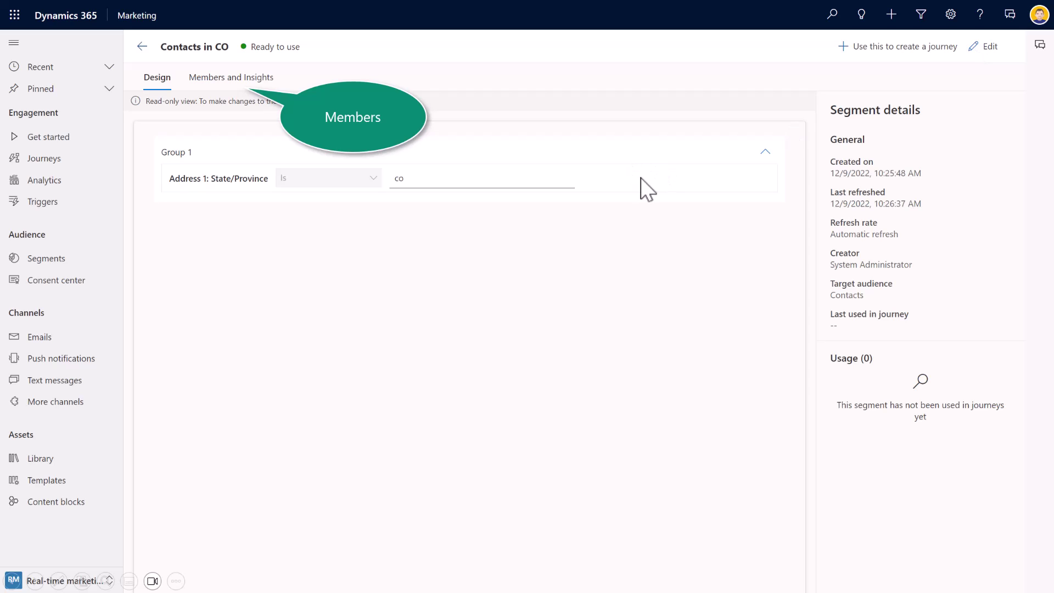
# Step: Review the 'Contacts in CO' members and size chart, then go back to Get started
pyautogui.click(213, 80)
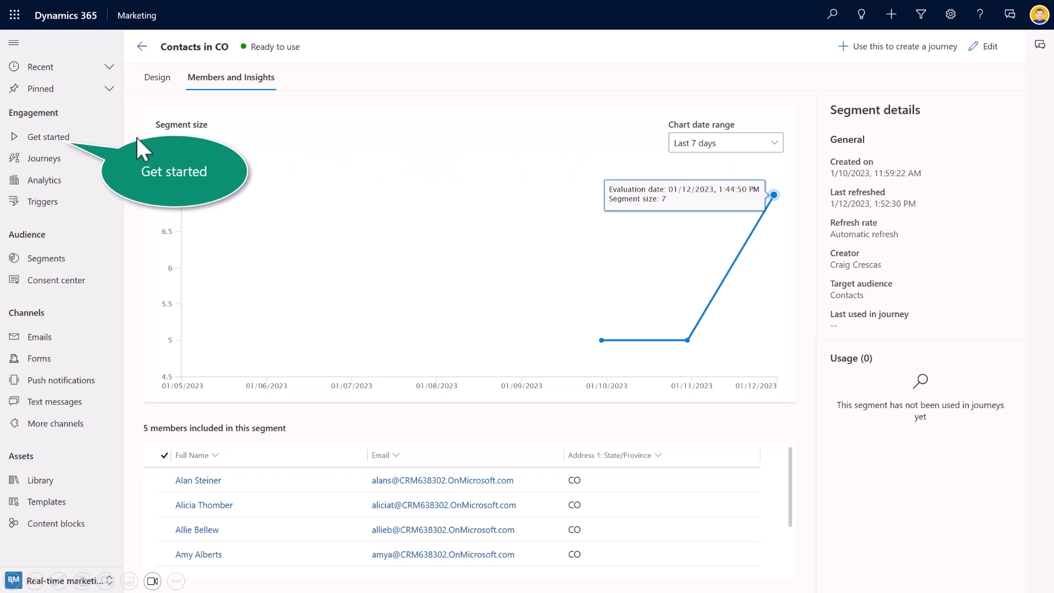
pyautogui.click(53, 135)
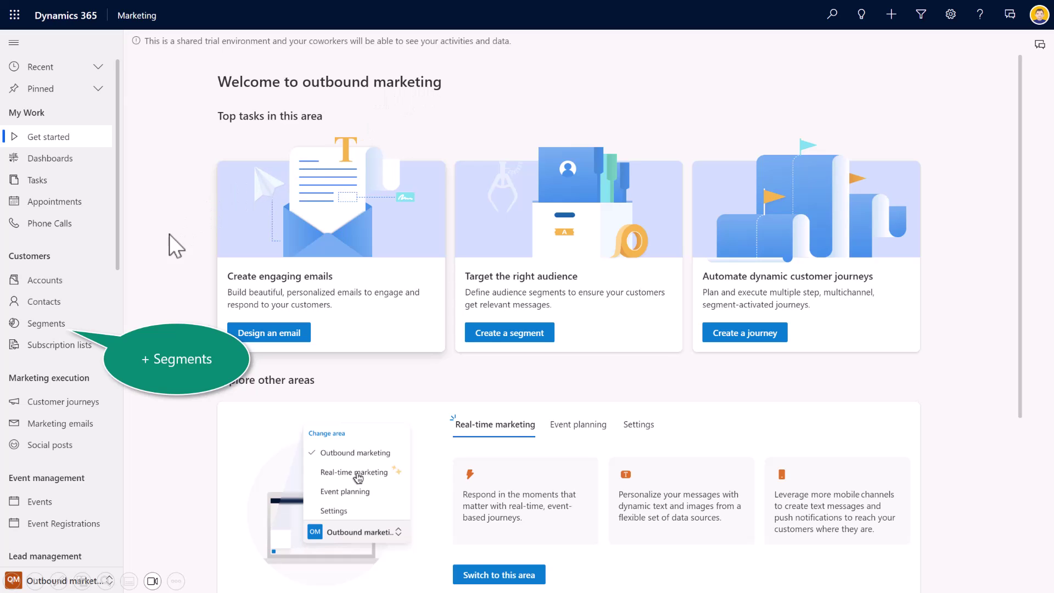
# Step: From Segments, create a New Dynamic Segment, bringing up the Segment Templates dialog
pyautogui.click(37, 325)
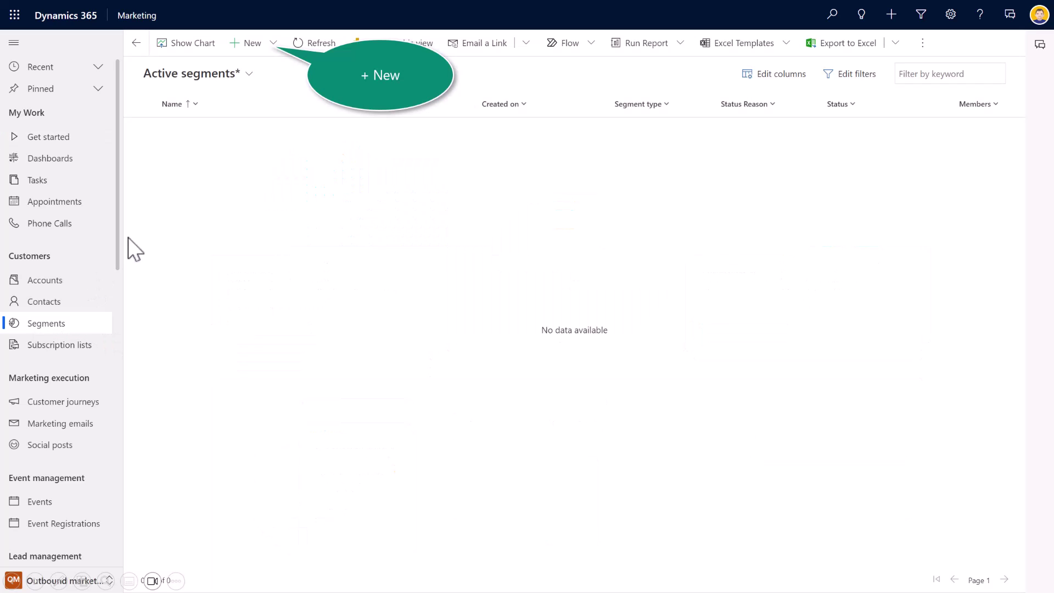
pyautogui.click(268, 44)
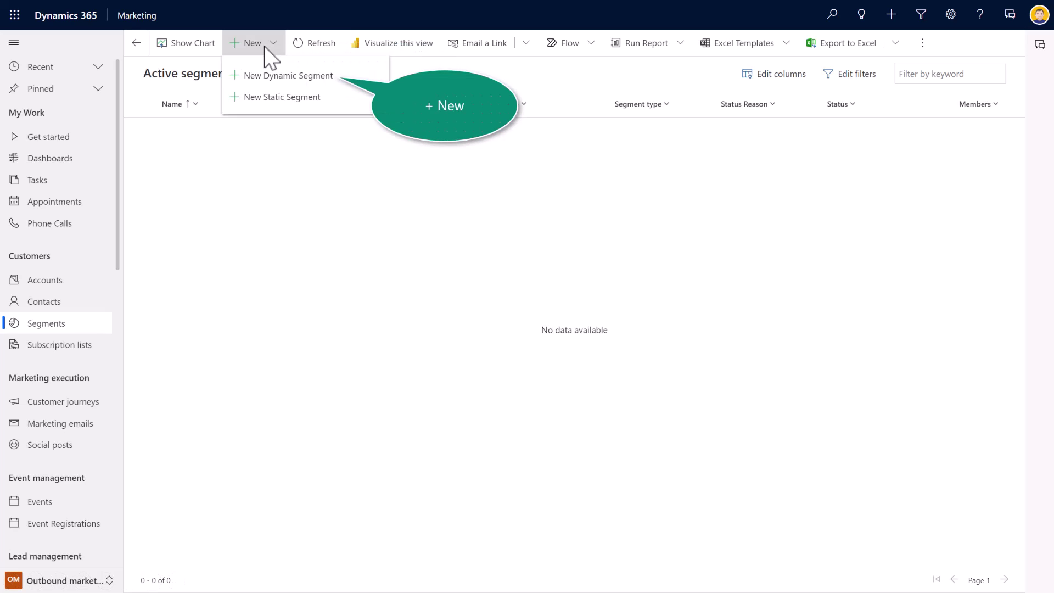
pyautogui.click(295, 77)
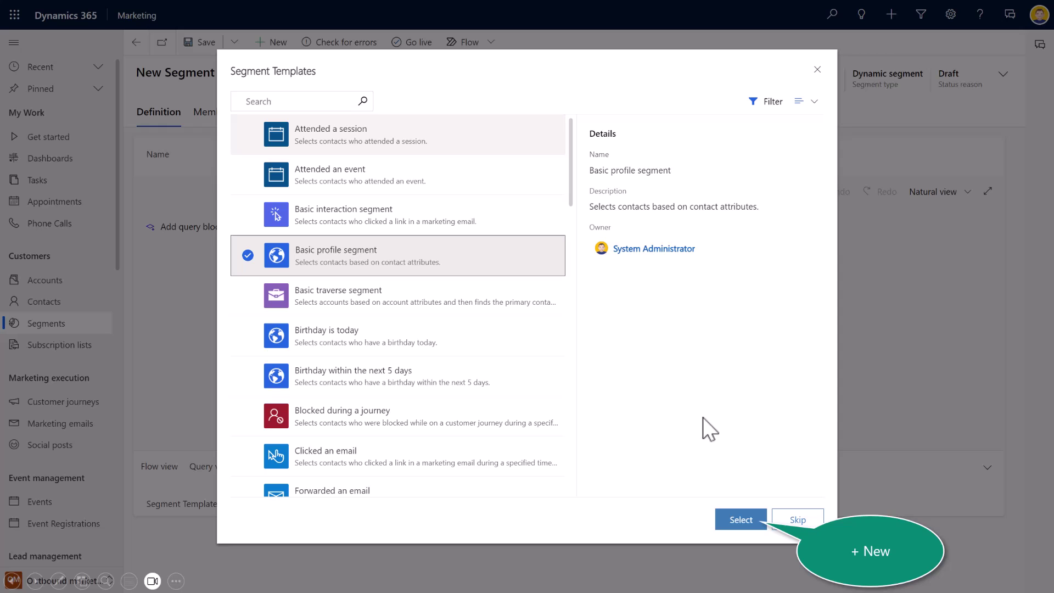
# Step: Apply the Basic profile template, name it 'Contacts in Denver', and build the rule Address 1: City is denver
pyautogui.click(736, 524)
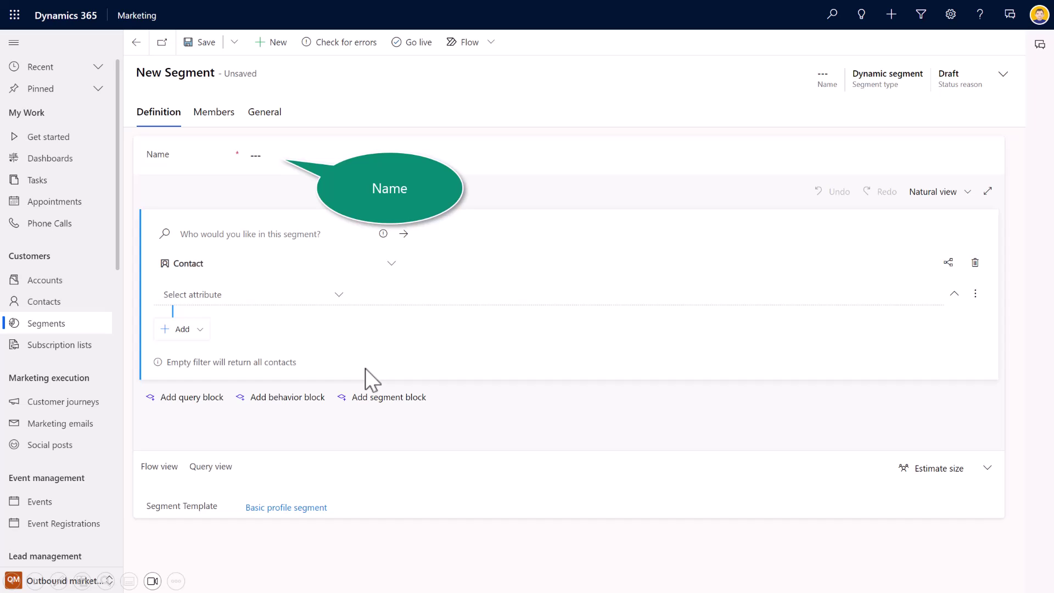
pyautogui.click(269, 159)
pyautogui.write('Contacts in Denver')
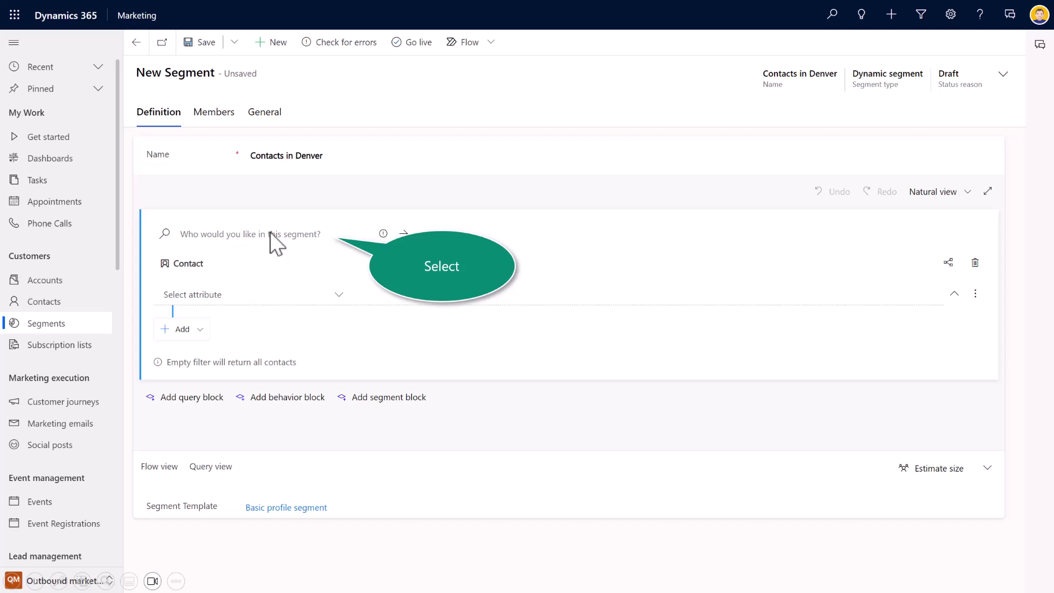
pyautogui.click(313, 234)
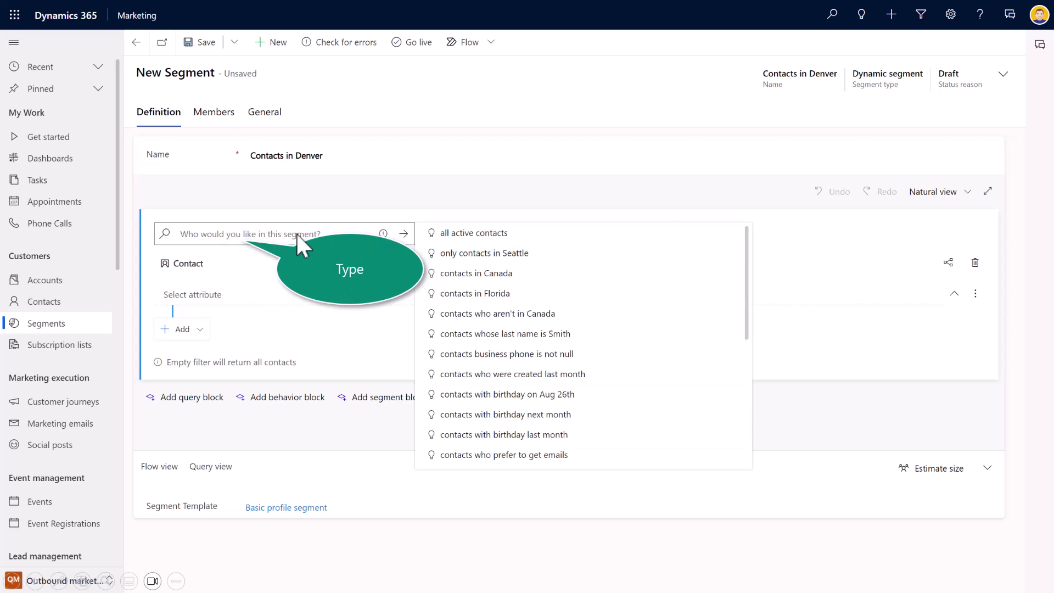
pyautogui.write('Contacts in Denver')
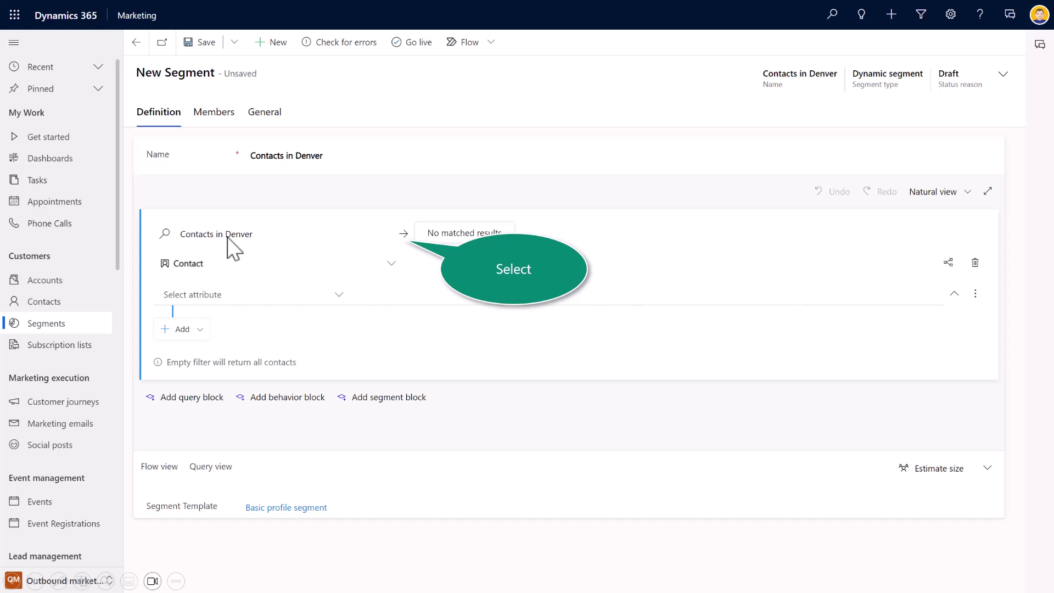
pyautogui.click(403, 235)
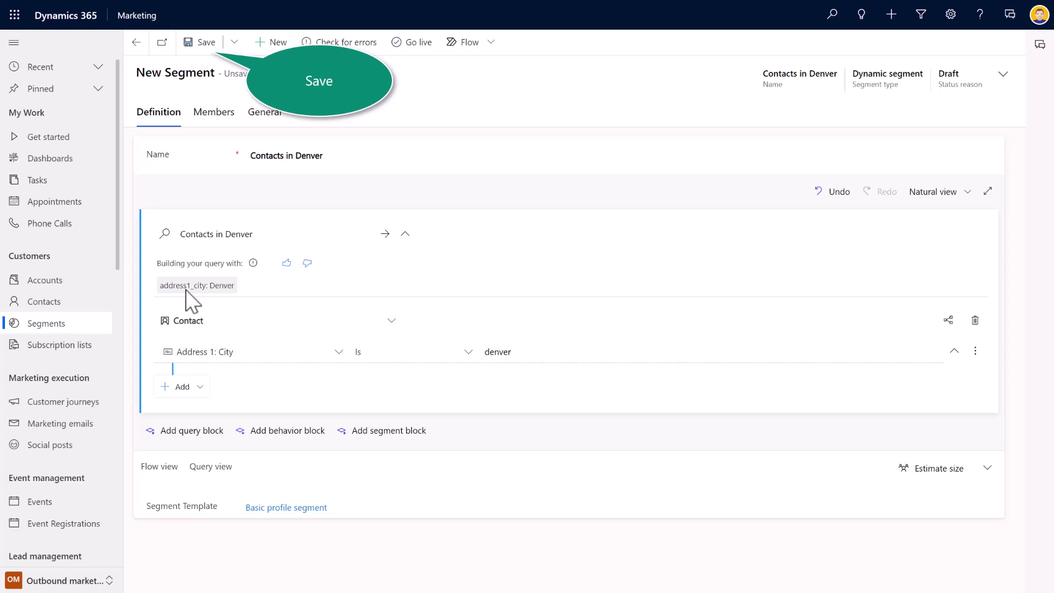
# Step: Save and go live with the 'Contacts in Denver' segment, then list its 5 member contacts
pyautogui.click(202, 45)
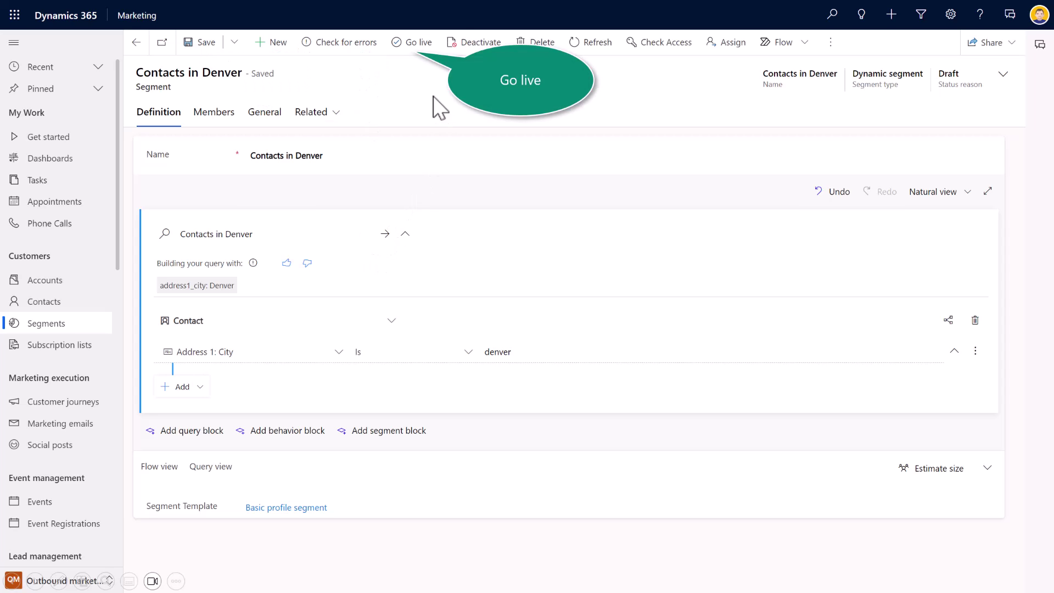
pyautogui.click(408, 46)
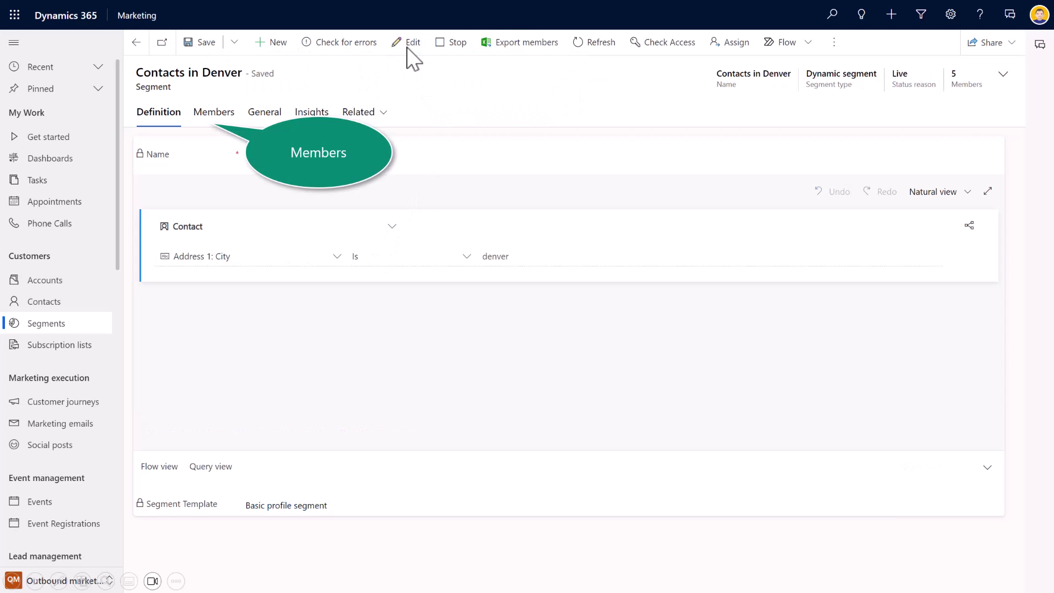
pyautogui.click(209, 114)
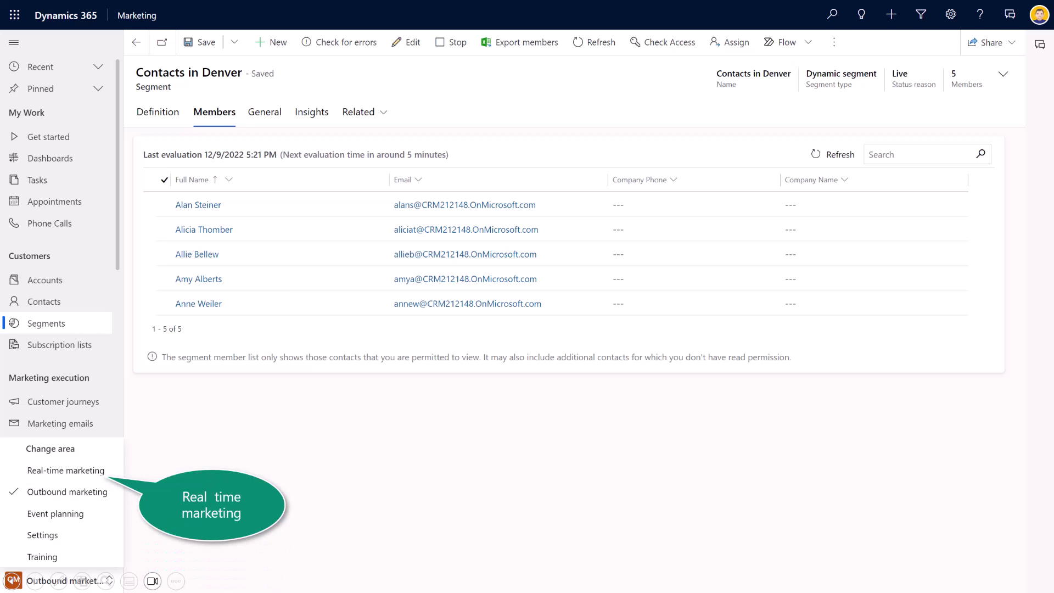
# Step: Switch to the Real-time marketing area and show its Segments list
pyautogui.click(82, 472)
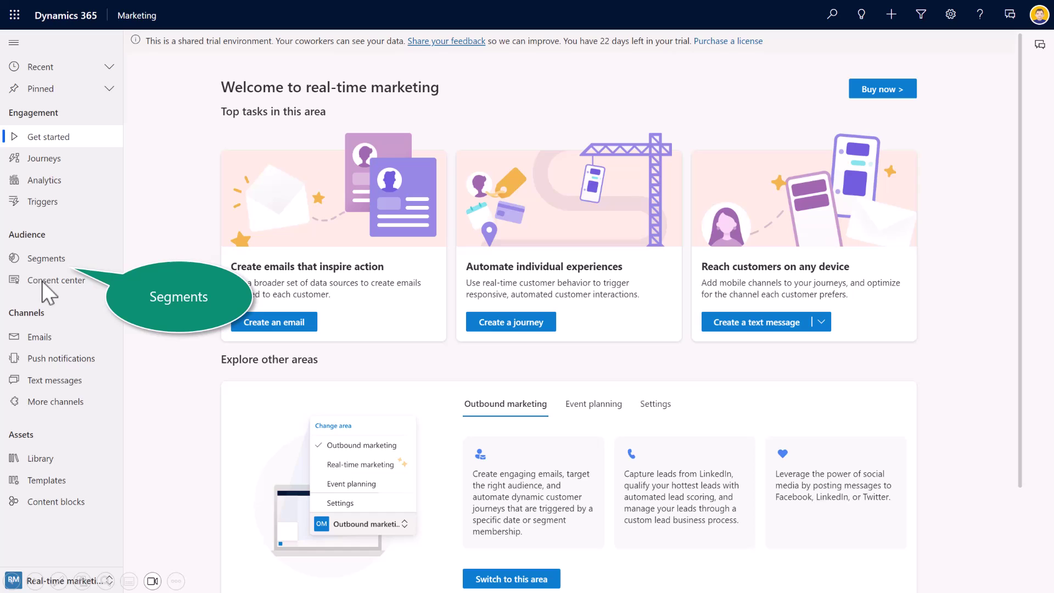
pyautogui.click(53, 258)
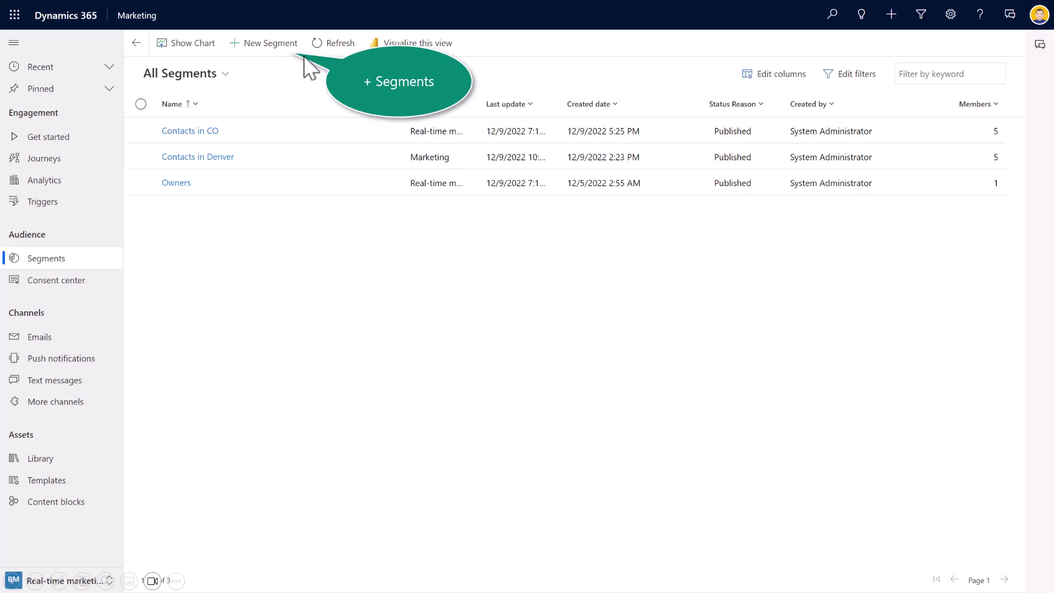
# Step: Create a new real-time segment 'Qualifying lead' with Lead as the target audience
pyautogui.click(250, 44)
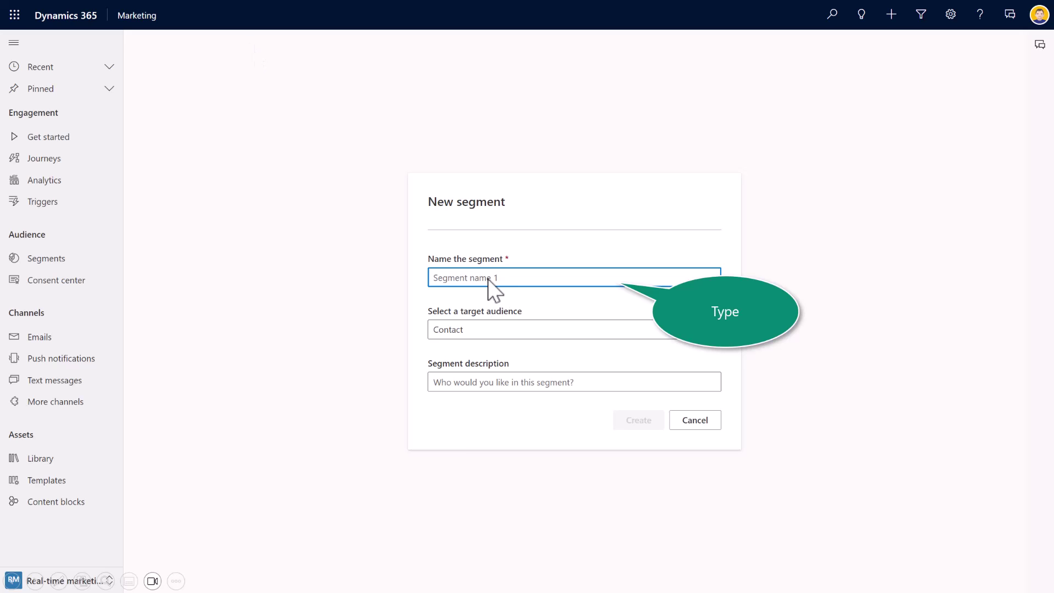
pyautogui.write('Qualifying lead')
pyautogui.press('Tab')
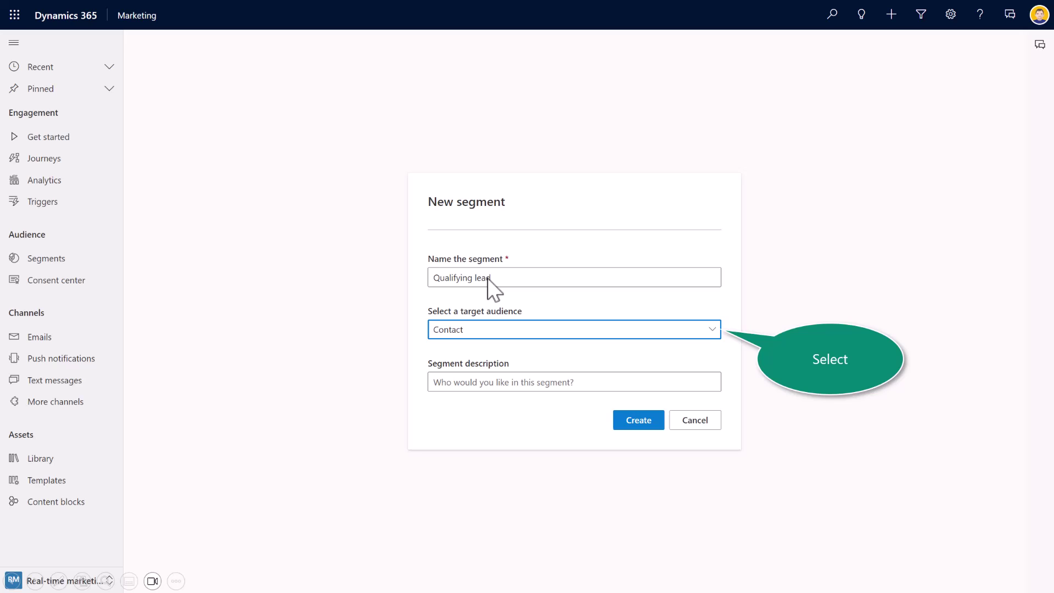
pyautogui.click(712, 330)
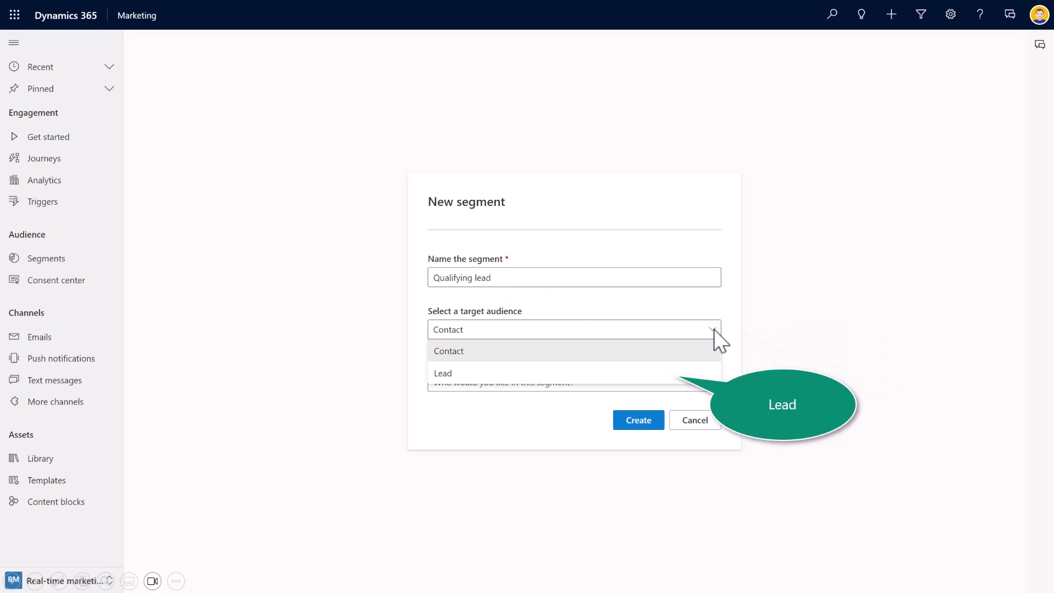
pyautogui.click(442, 374)
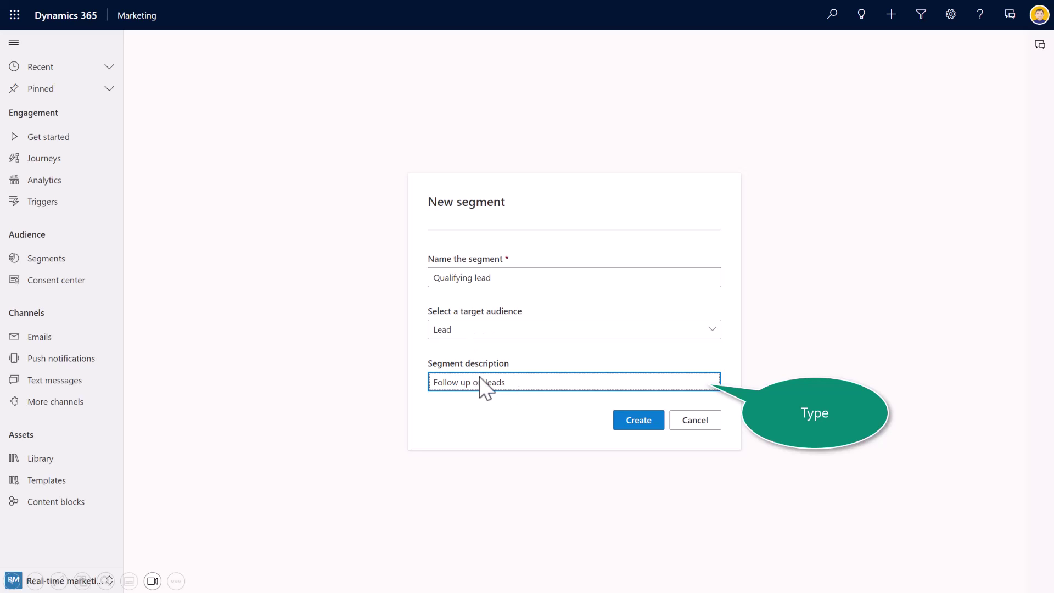
pyautogui.click(640, 421)
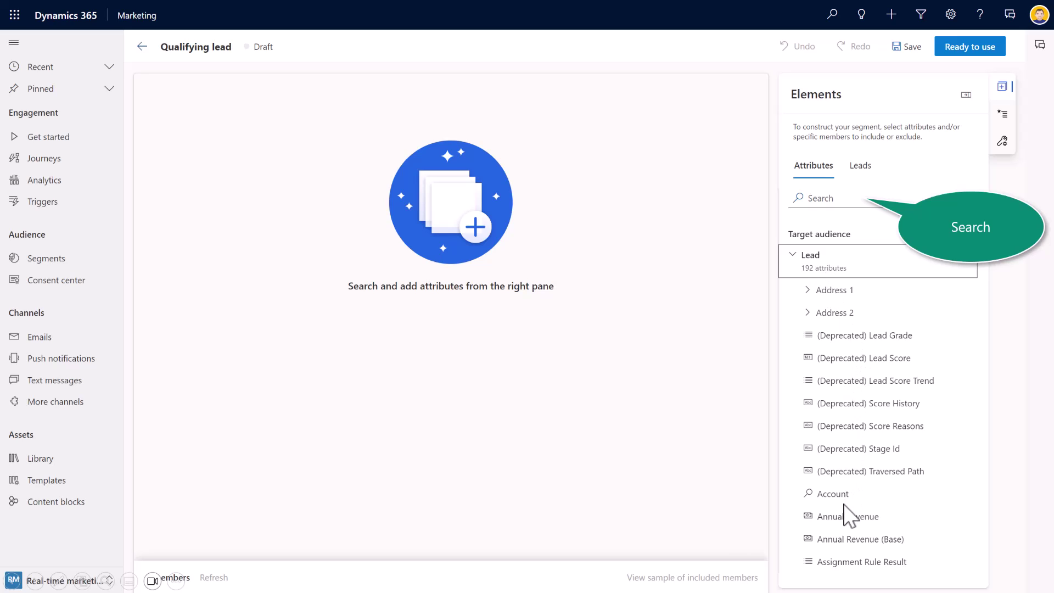
# Step: Add the Schedule Follow Up (Prospect) lead attribute as a condition
pyautogui.click(828, 200)
pyautogui.write('schedule')
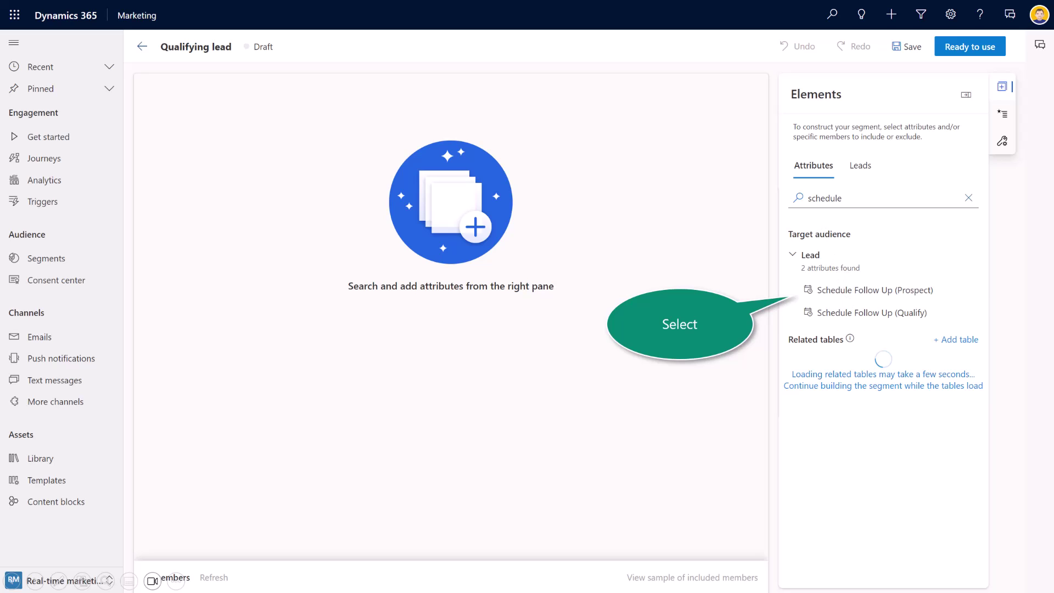
pyautogui.click(841, 291)
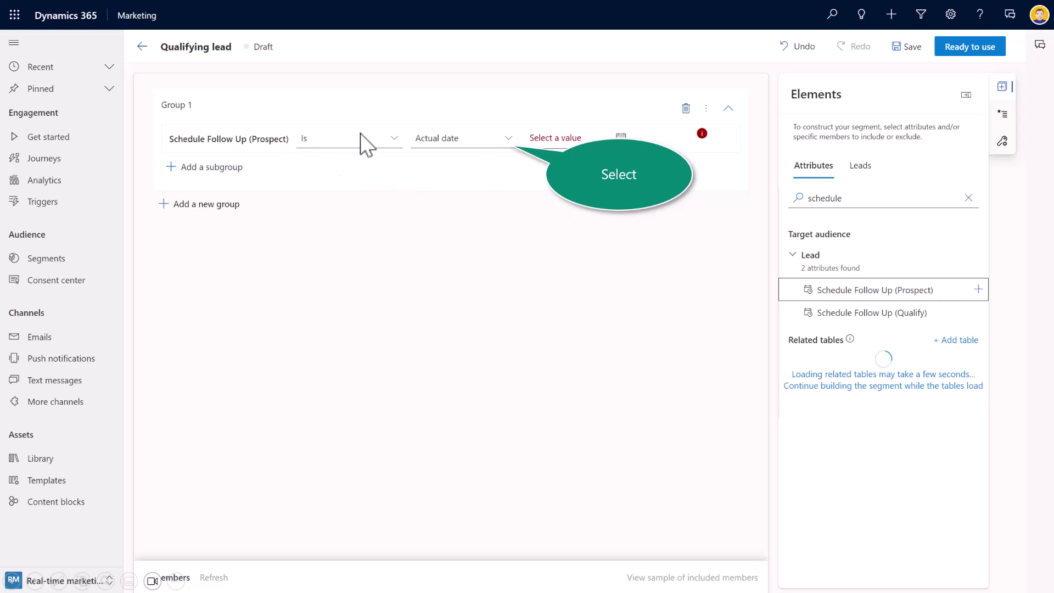
# Step: Set the follow-up condition to the relative date 14 days from today and save
pyautogui.click(467, 144)
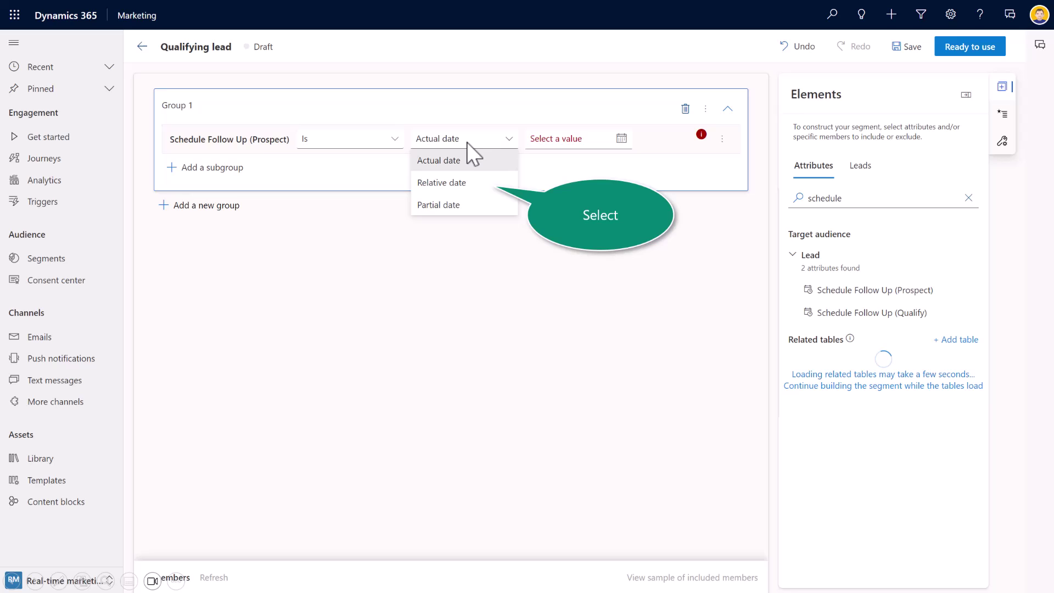
pyautogui.click(442, 183)
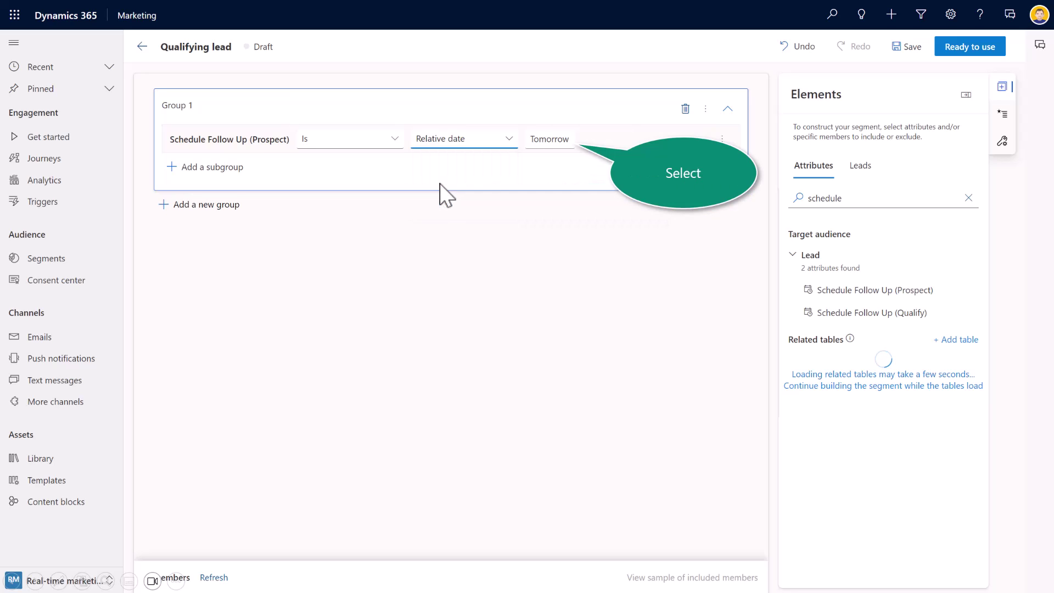
pyautogui.click(545, 139)
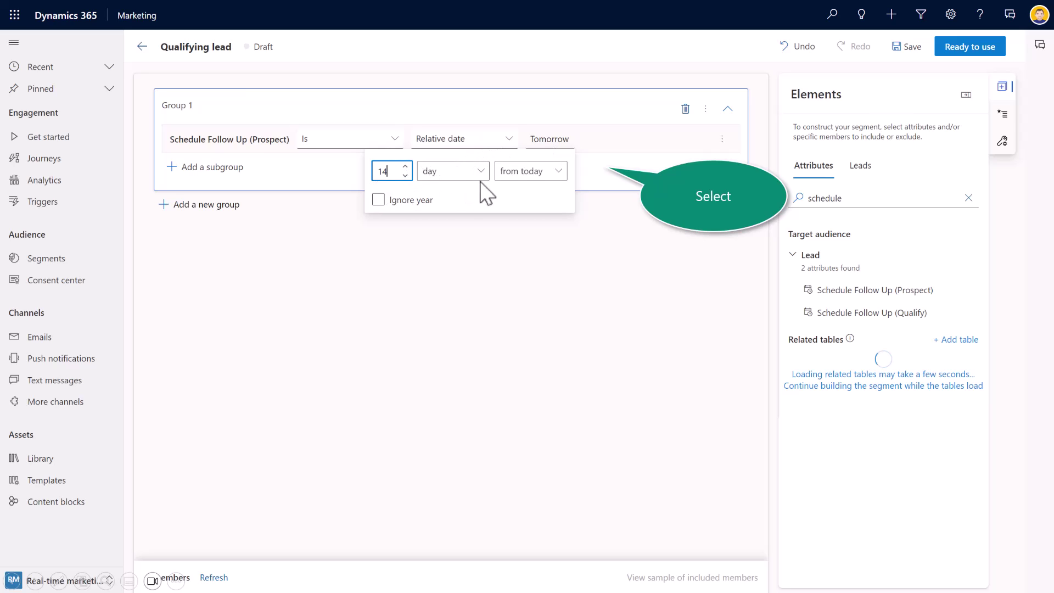
pyautogui.click(609, 188)
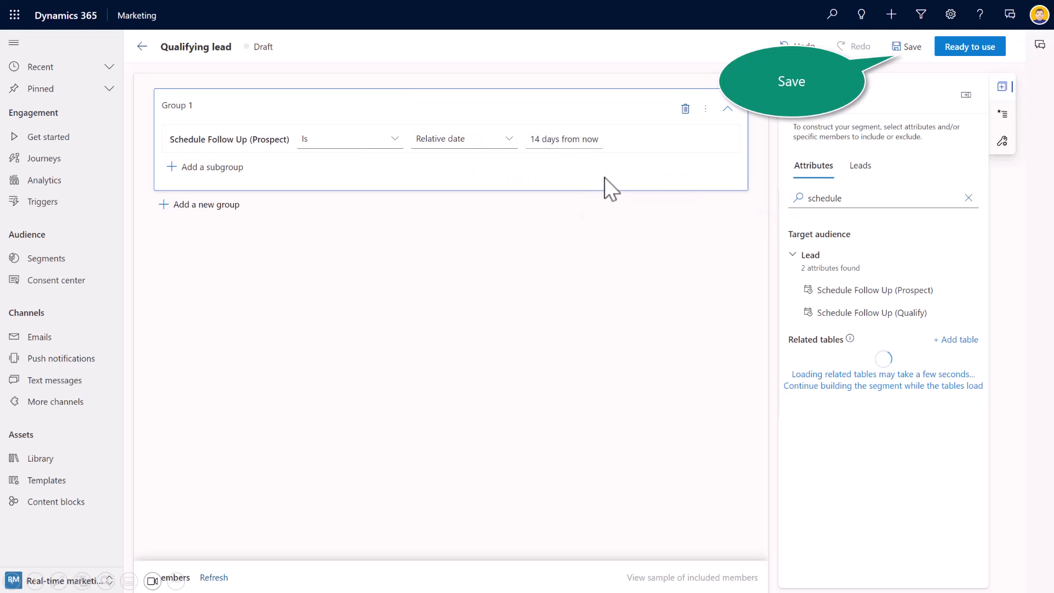
pyautogui.click(907, 47)
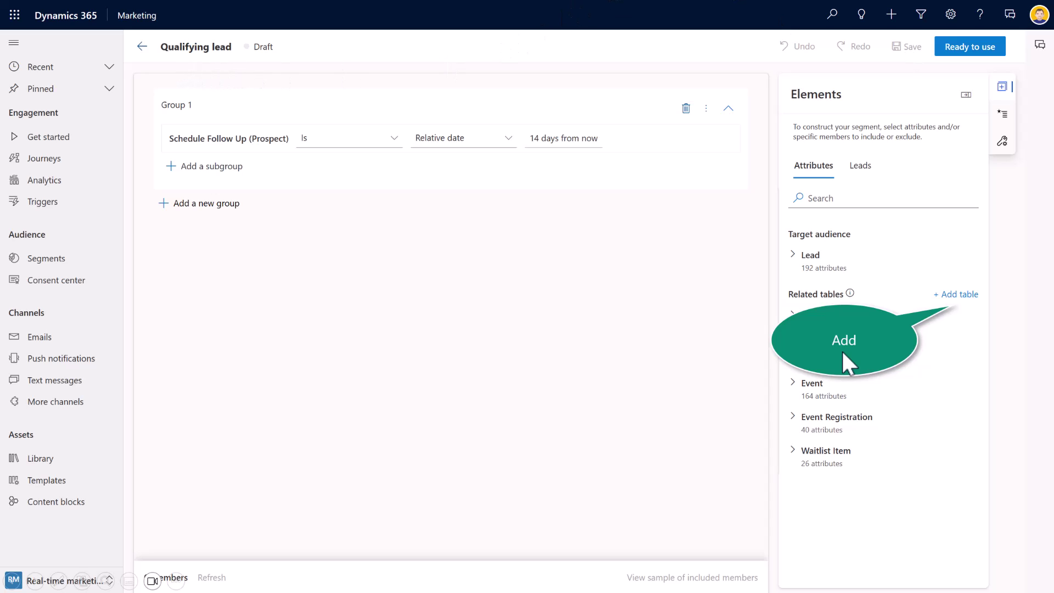
# Step: Add the Account table to the segment's related tables and expand its attributes
pyautogui.click(952, 296)
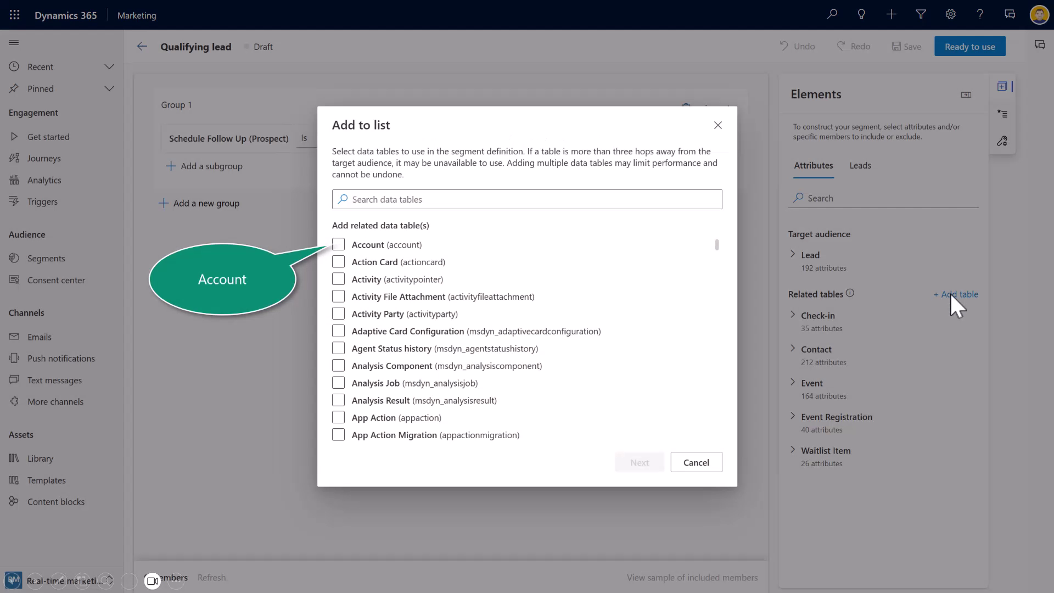
pyautogui.click(338, 245)
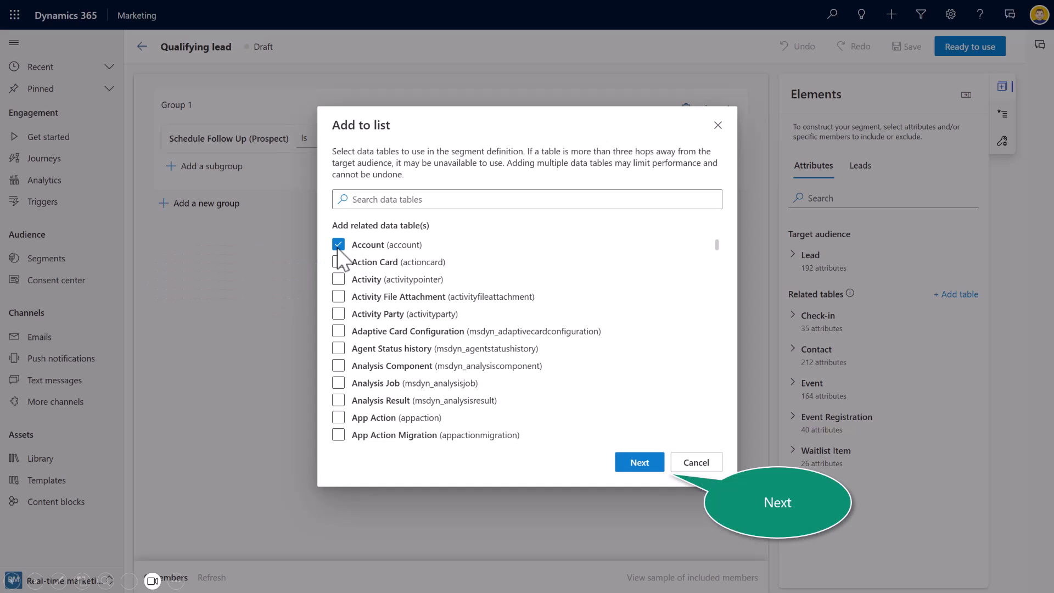
pyautogui.click(639, 466)
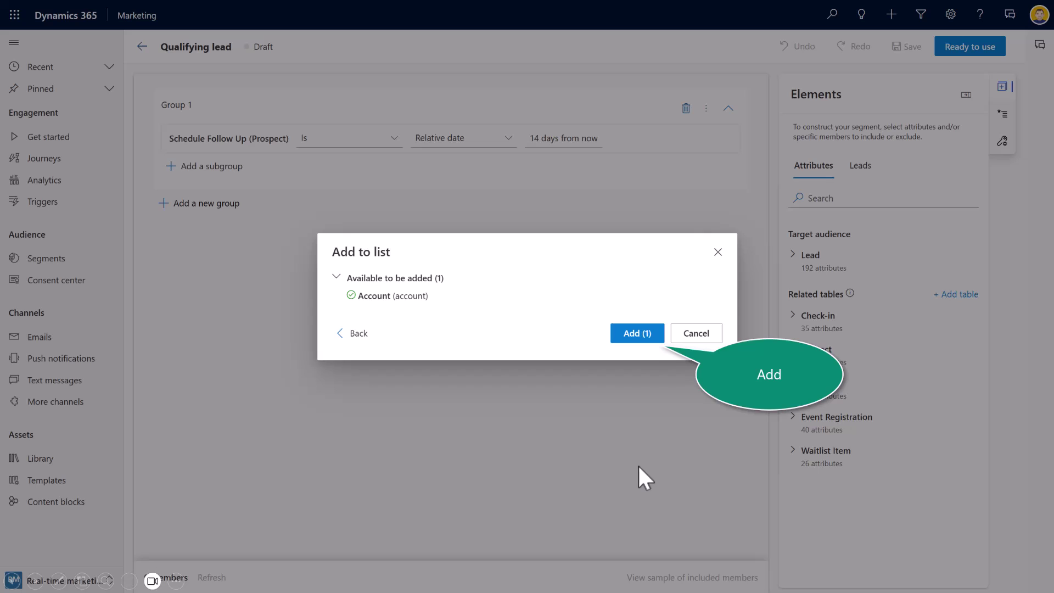
pyautogui.click(636, 333)
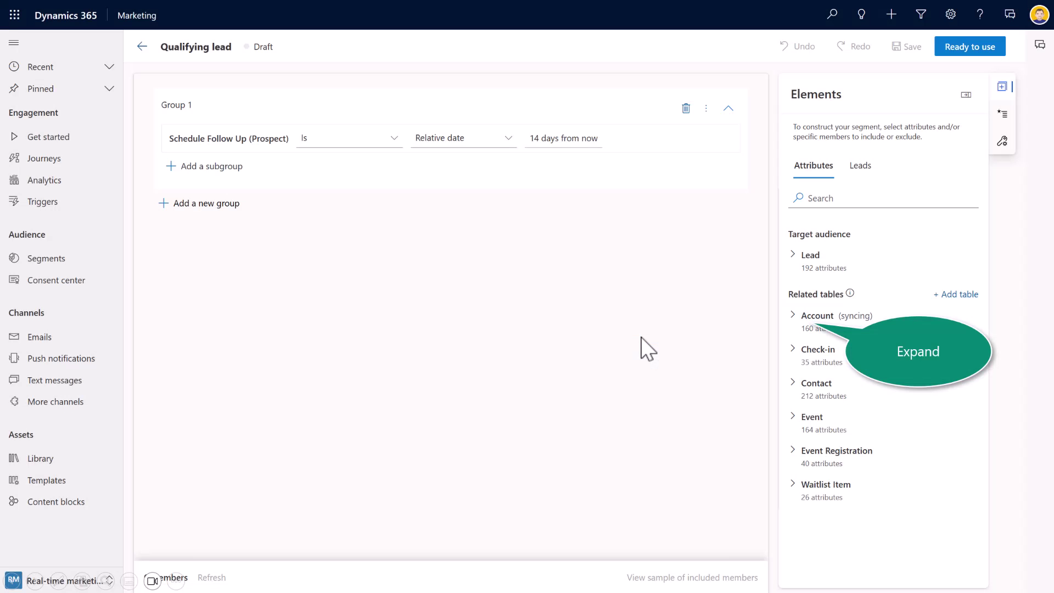
pyautogui.click(792, 315)
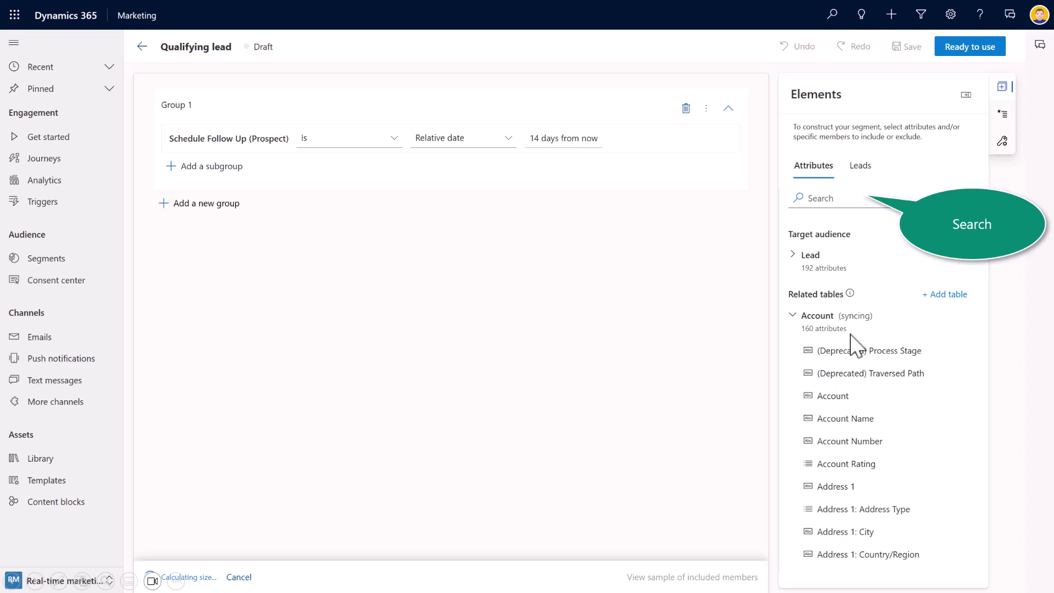
# Step: Add Industry to the existing group, linked via Account > Lead through Parent Account for lead
pyautogui.click(827, 206)
pyautogui.write('Industry')
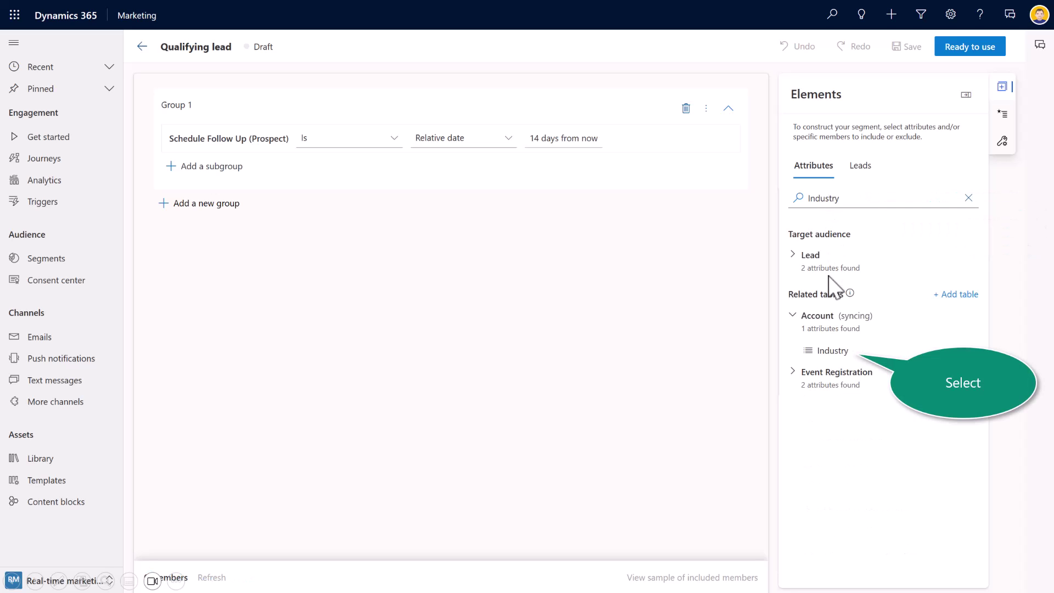
pyautogui.click(831, 352)
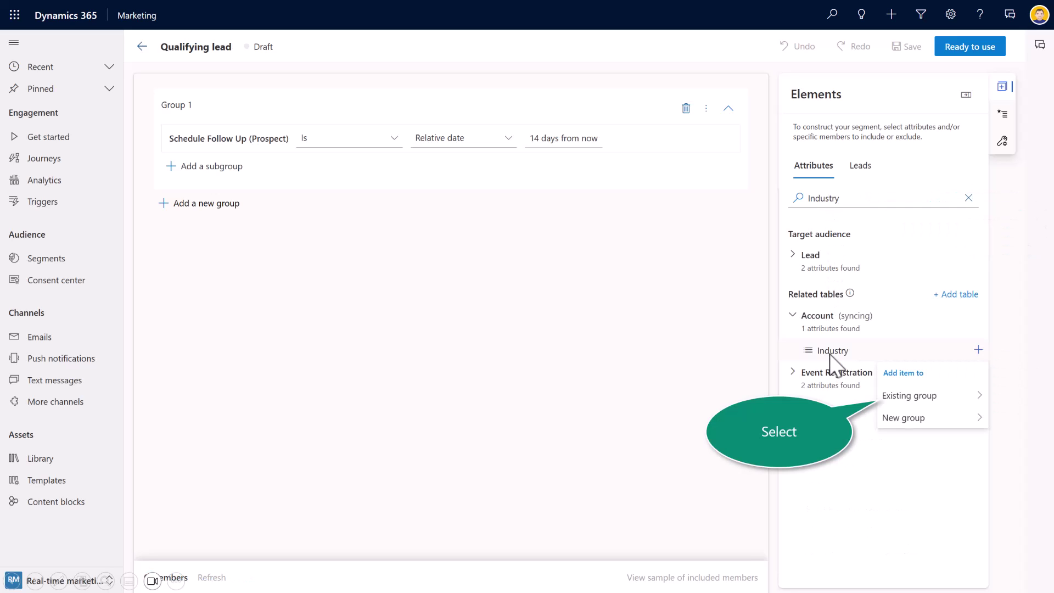
pyautogui.click(911, 417)
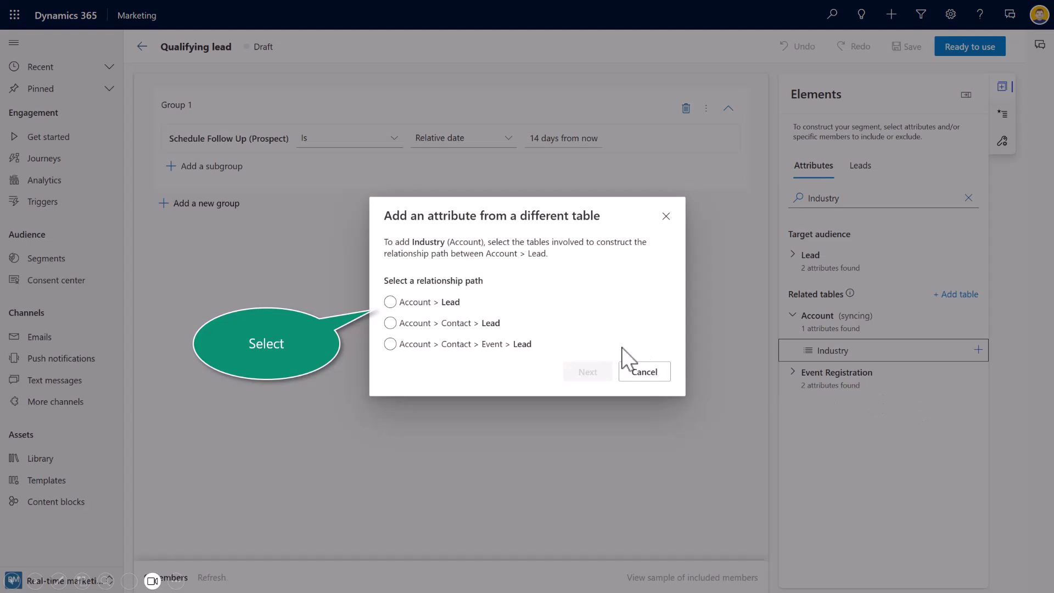
pyautogui.click(420, 303)
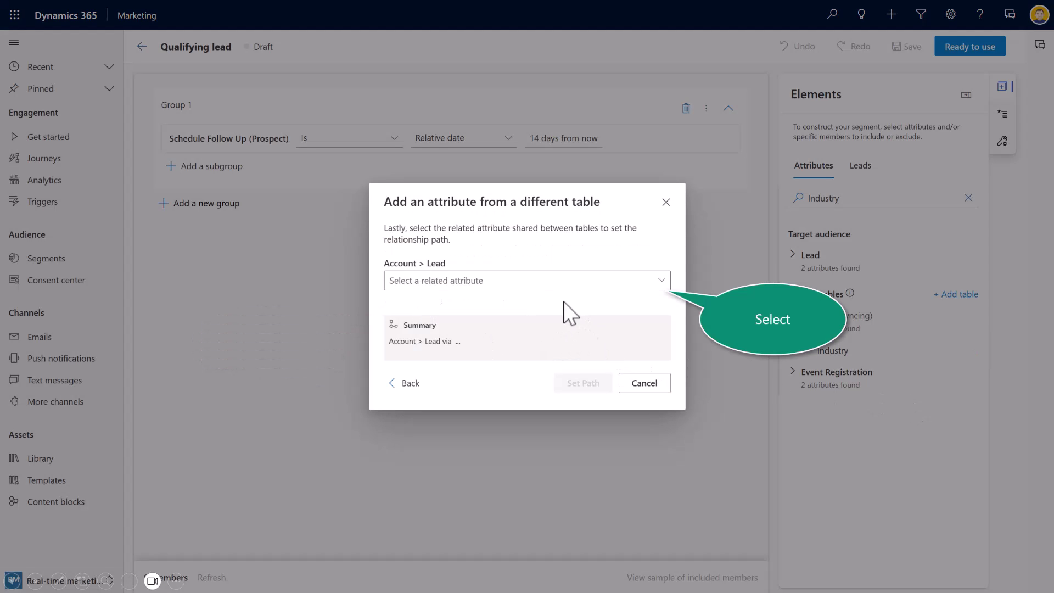
pyautogui.click(525, 282)
pyautogui.click(415, 351)
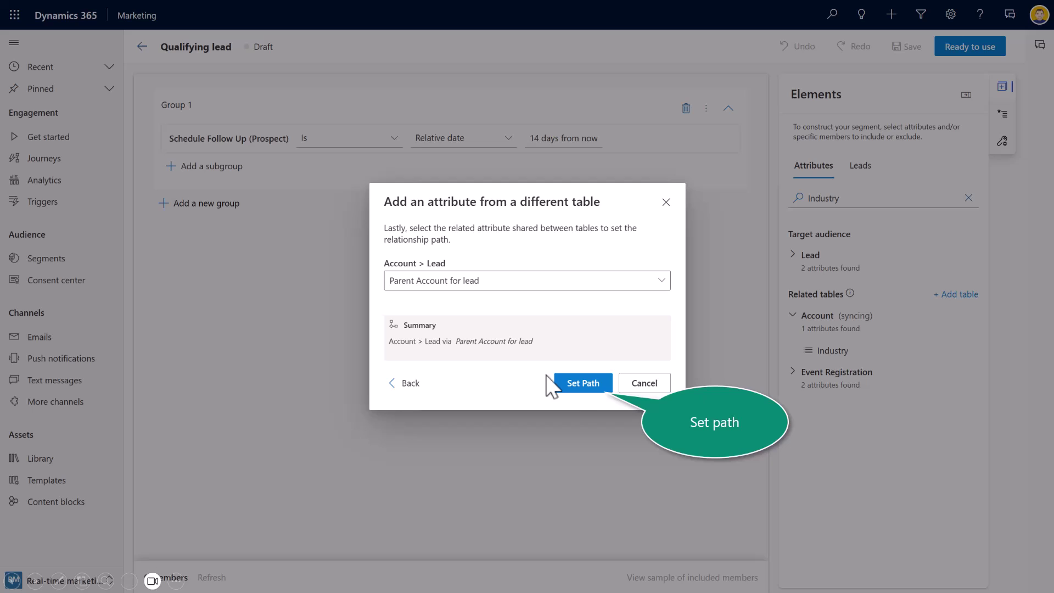
pyautogui.click(583, 383)
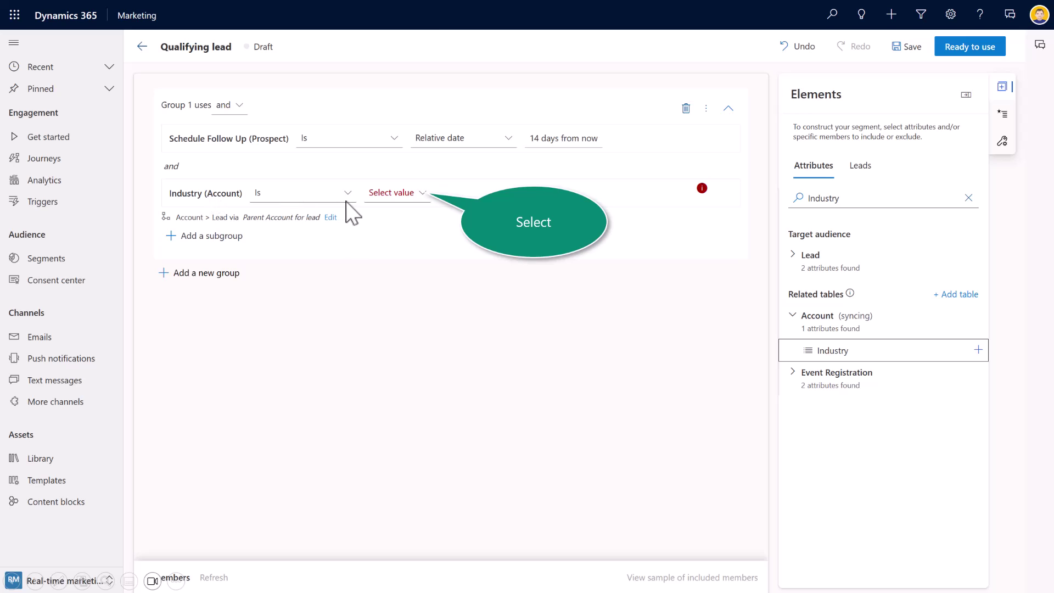
# Step: Set the Industry condition to Financial and save the segment
pyautogui.click(391, 207)
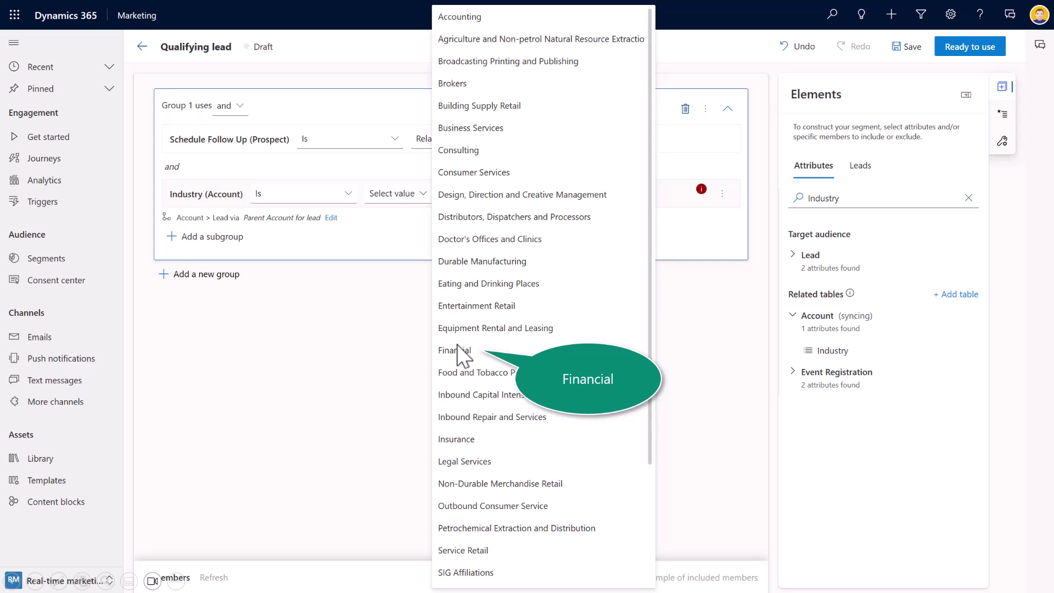
pyautogui.click(464, 360)
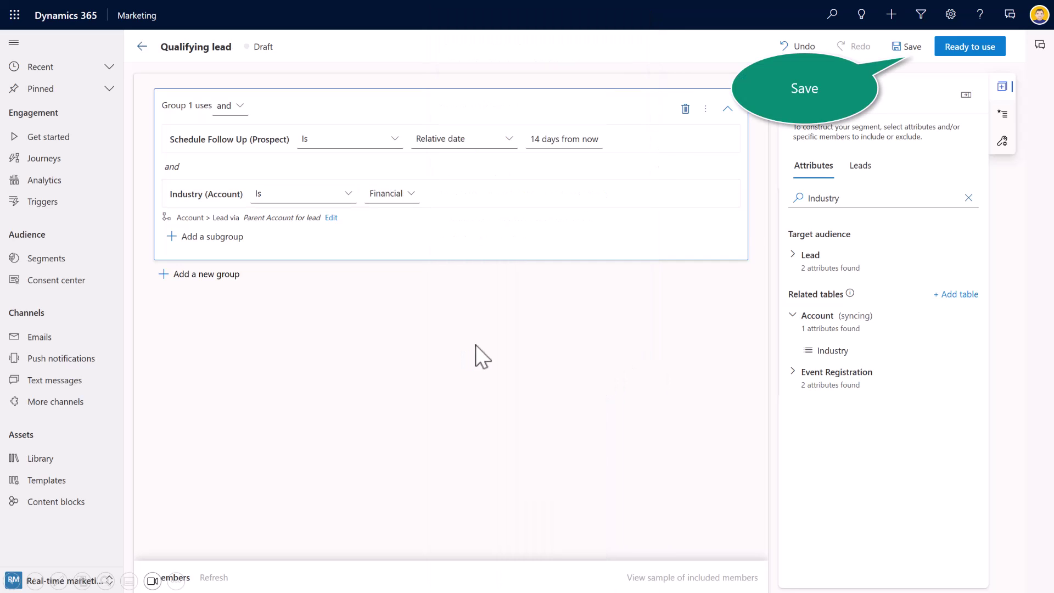
pyautogui.click(908, 46)
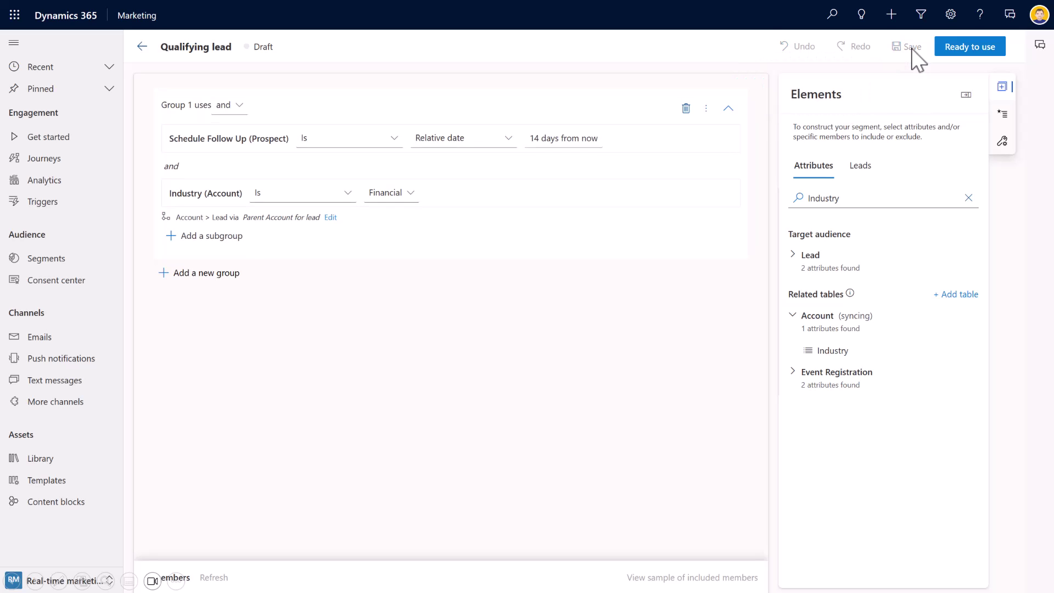